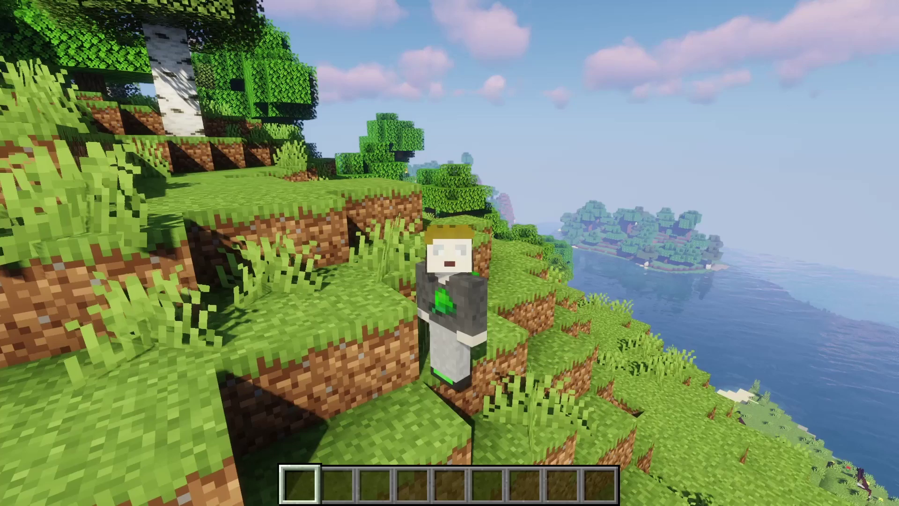
key("Escape")
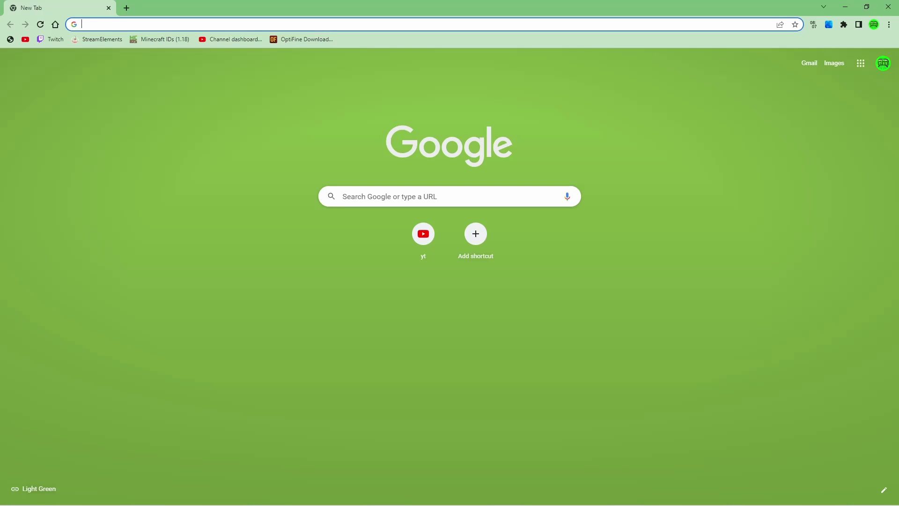
Open the CurseForge website at curseforge.com in the web browser
type("cur")
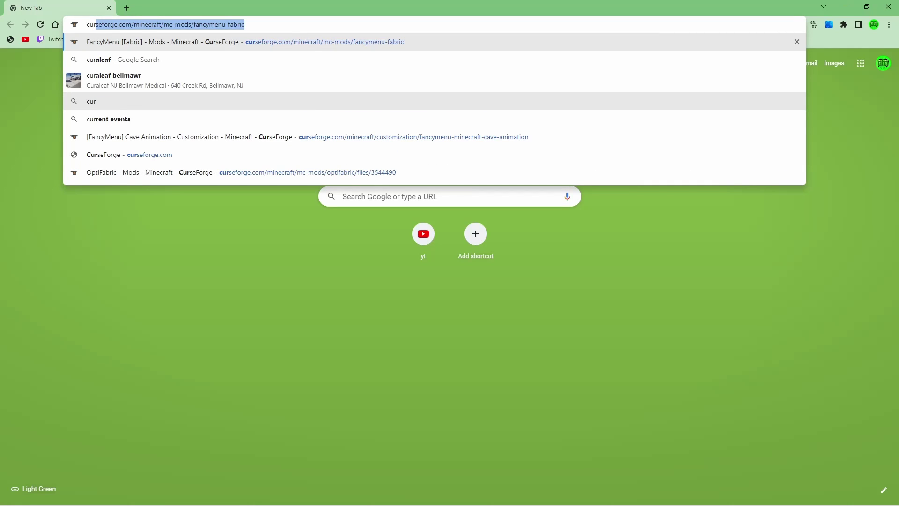
type("seforge")
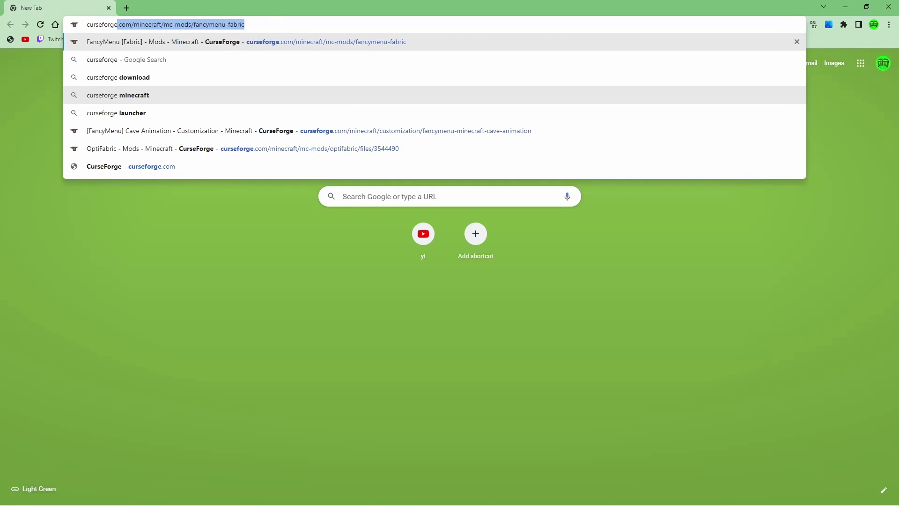
key("Delete")
type(".com")
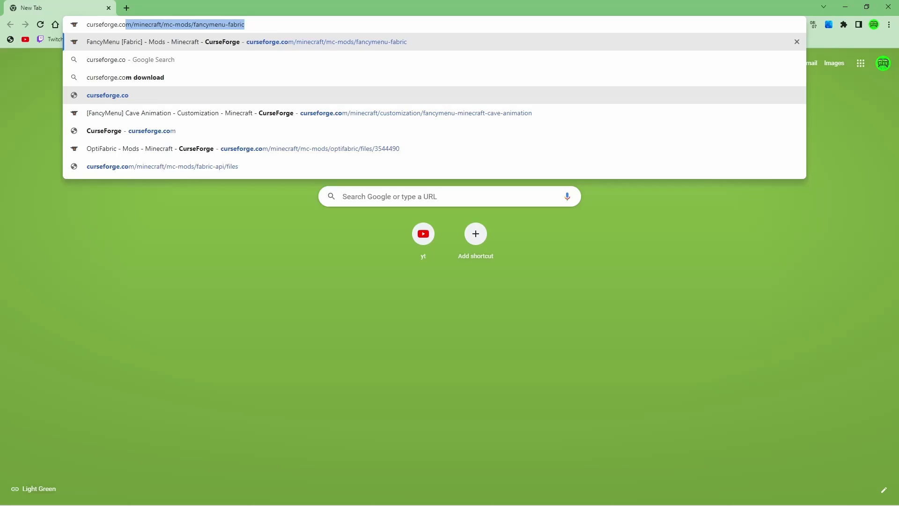
key("Return")
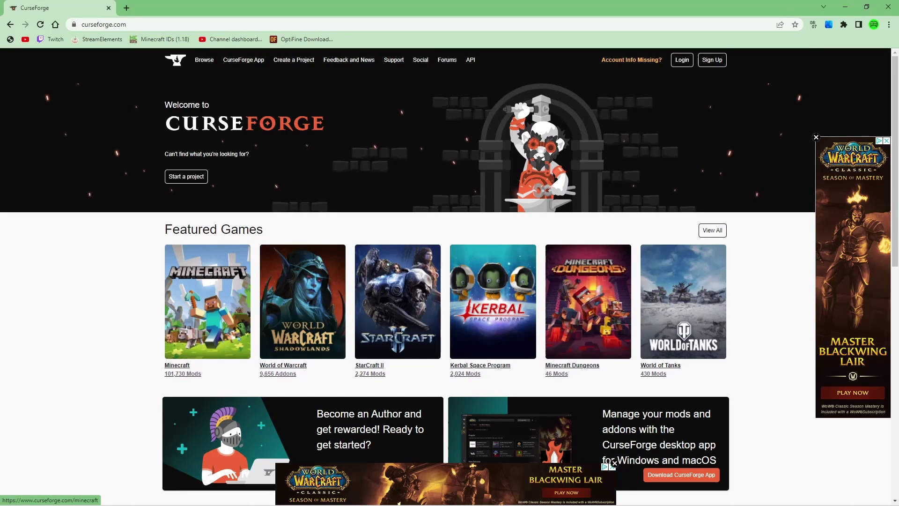
Open the Minecraft section of CurseForge and show its list of all mods
left_click(238, 336)
scroll(239, 335, "down", 2)
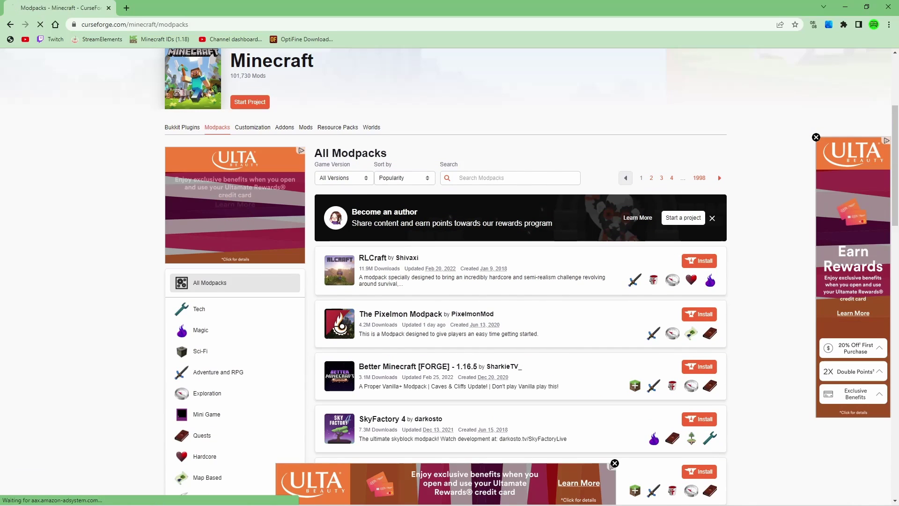
left_click(305, 220)
mouse_move(210, 378)
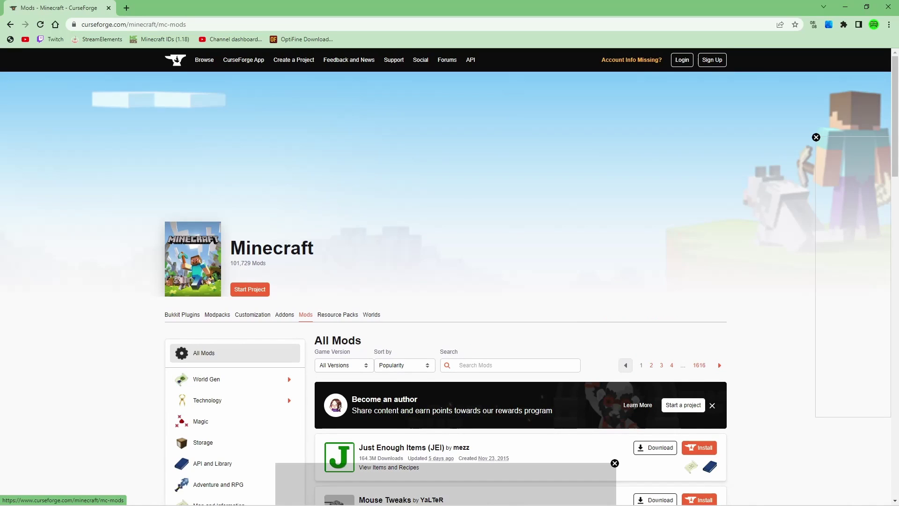
scroll(338, 462, "down", 1)
scroll(338, 230, "down", 5)
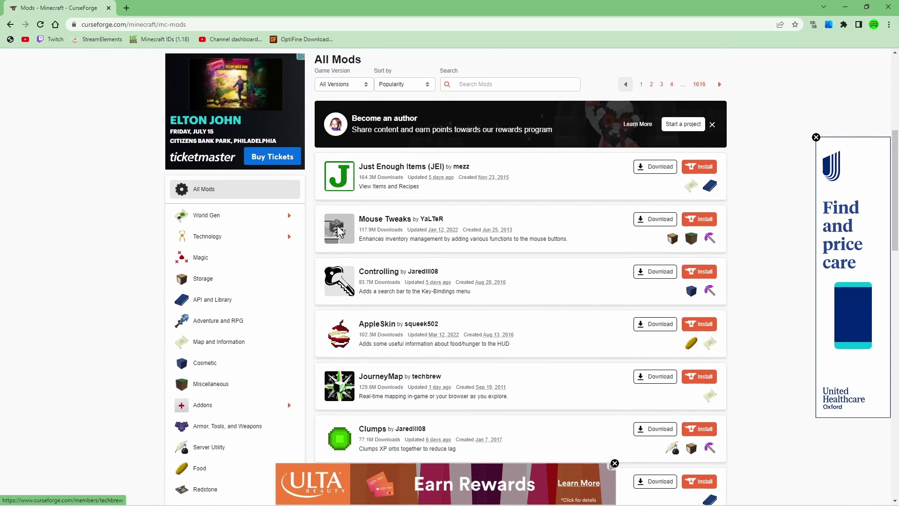
Search the Minecraft mods for "capes mod"
scroll(501, 330, "up", 2)
left_click(460, 178)
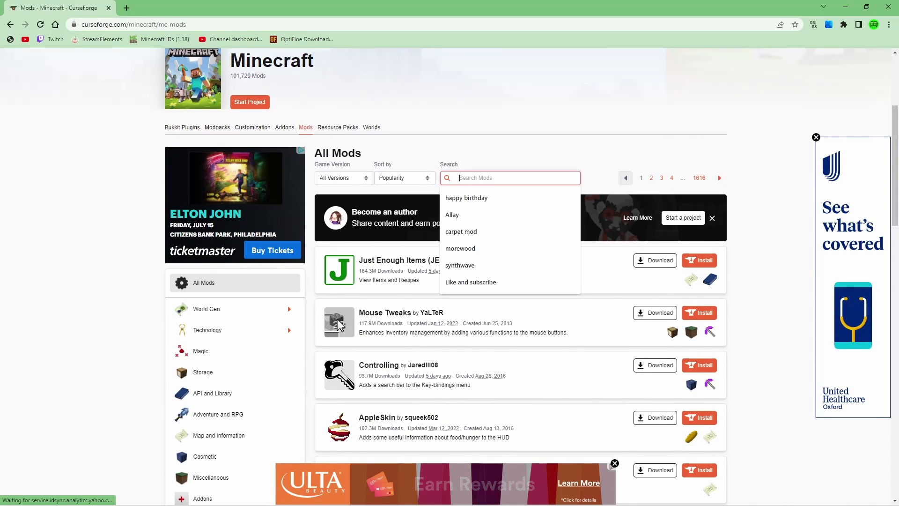
type("c")
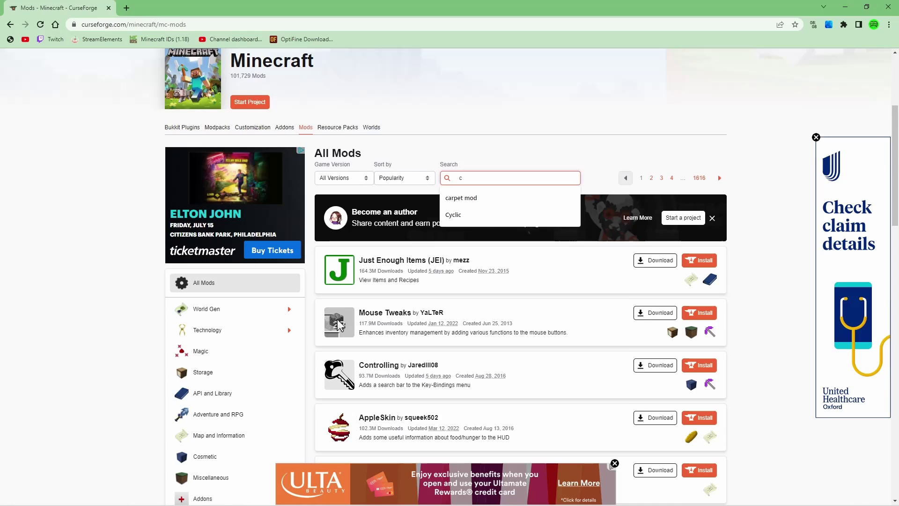
type("apes mod")
key("Return")
Open the Fabric Capes mod page from the search results and look over its description and requirements
scroll(338, 322, "down", 1)
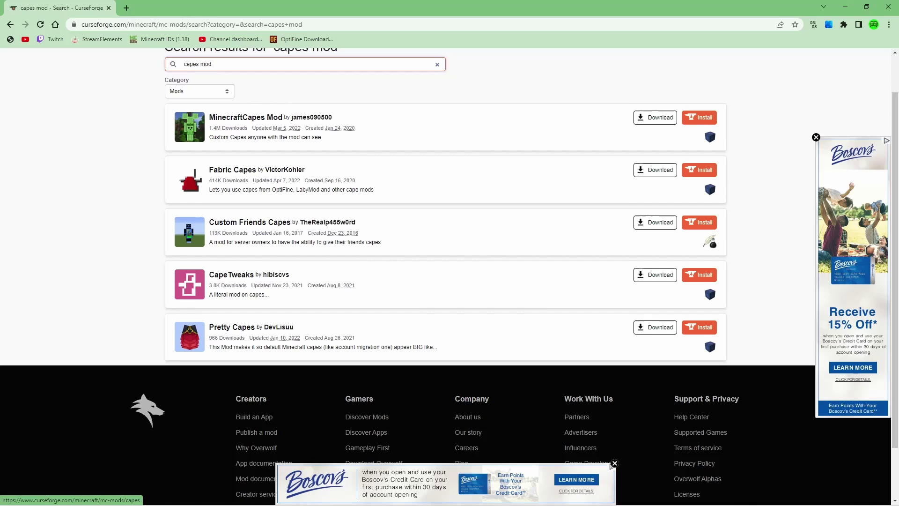
key("Return")
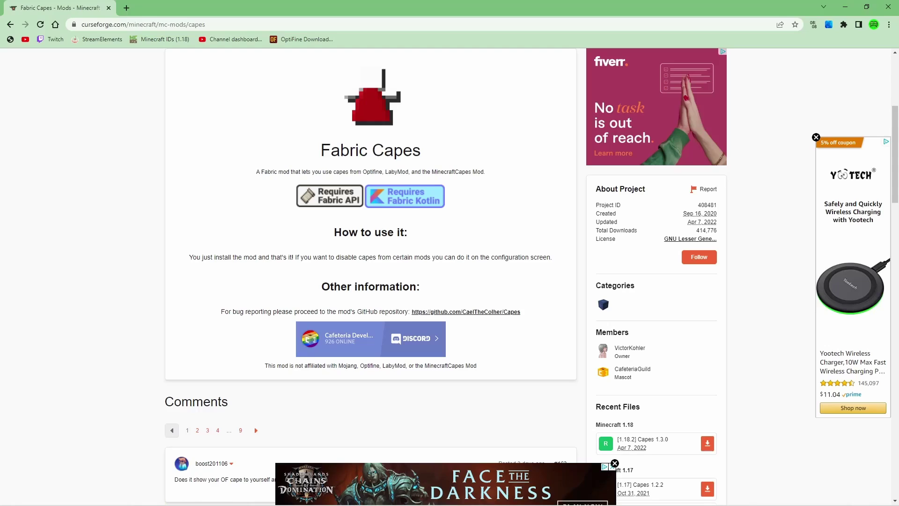
scroll(450, 276, "down", 2)
scroll(449, 276, "up", 3)
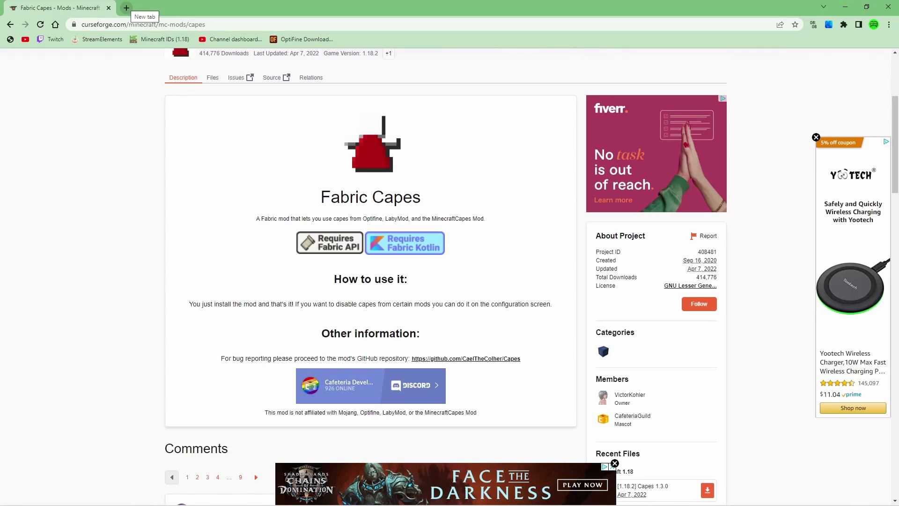
Open fabric.com in a new browser tab
left_click(126, 8)
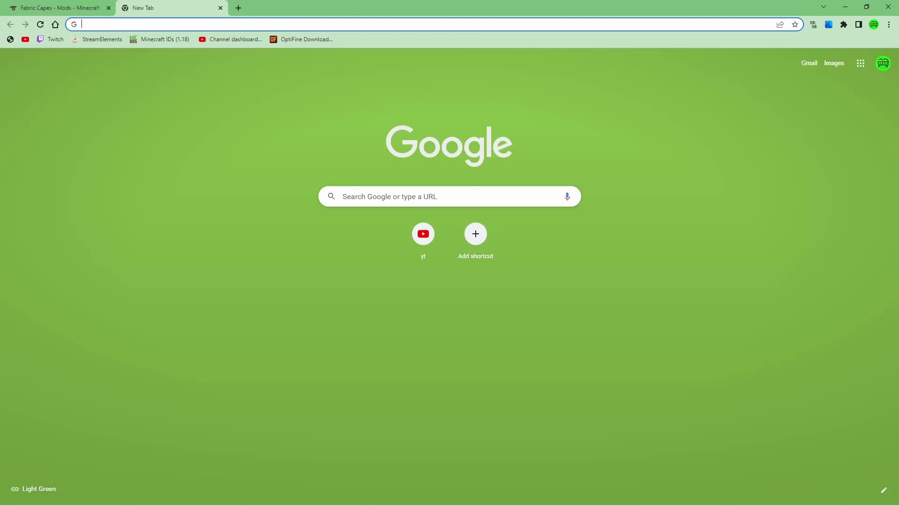
type("fap")
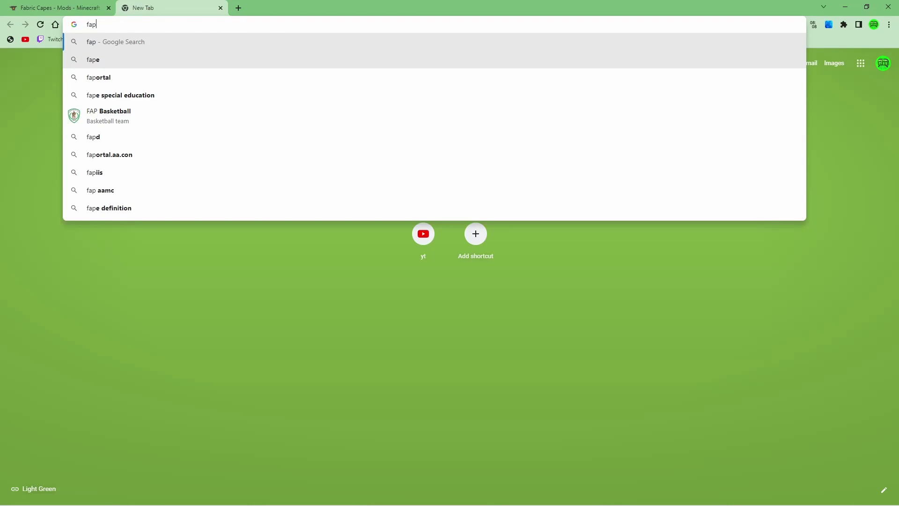
key("BackSpace")
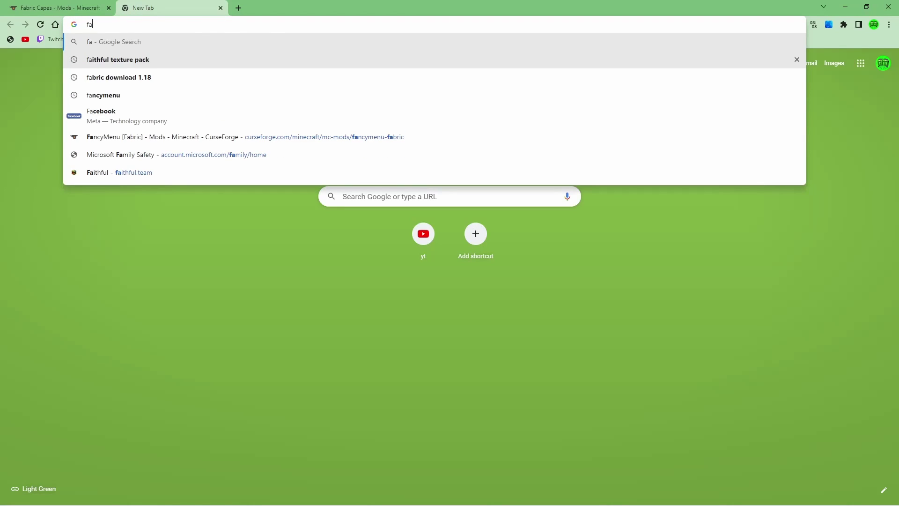
type("bric ")
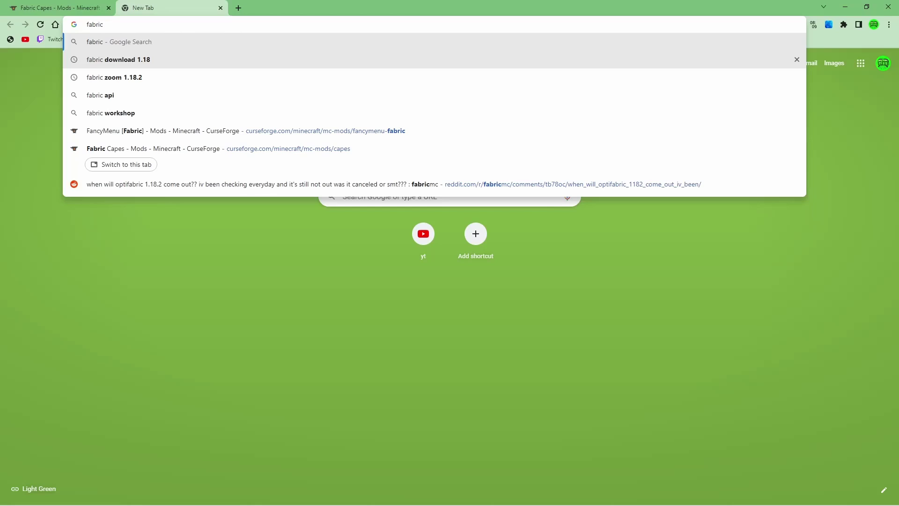
type(".com")
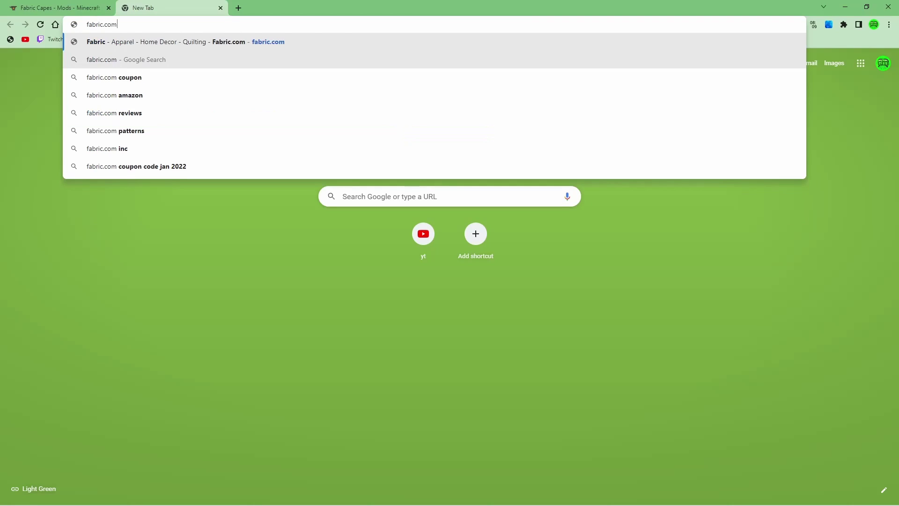
key("Return")
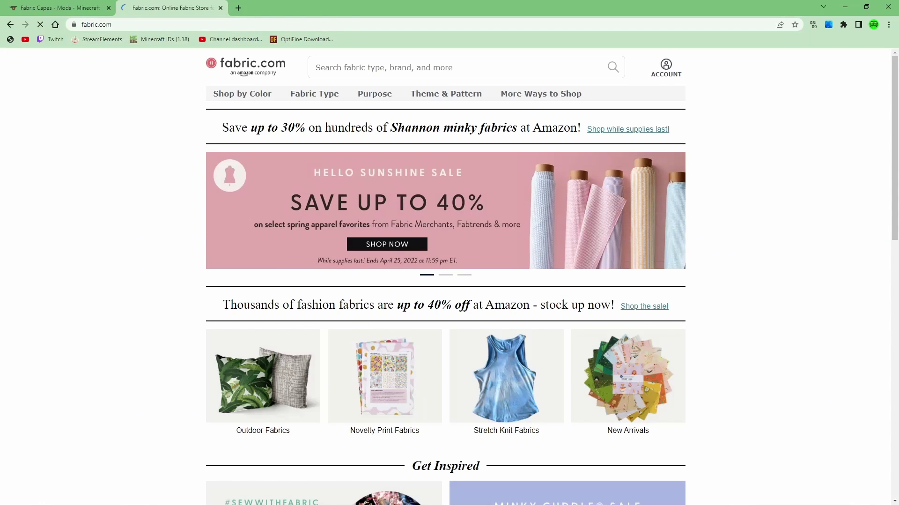
Go to fabricmc.net and download the universal jar of the Fabric installer from its download page
left_click(96, 25)
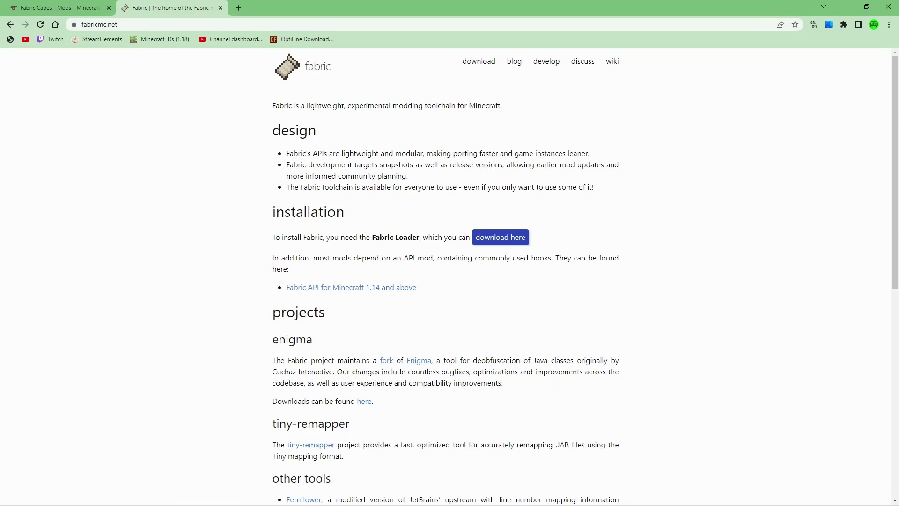
left_click(479, 61)
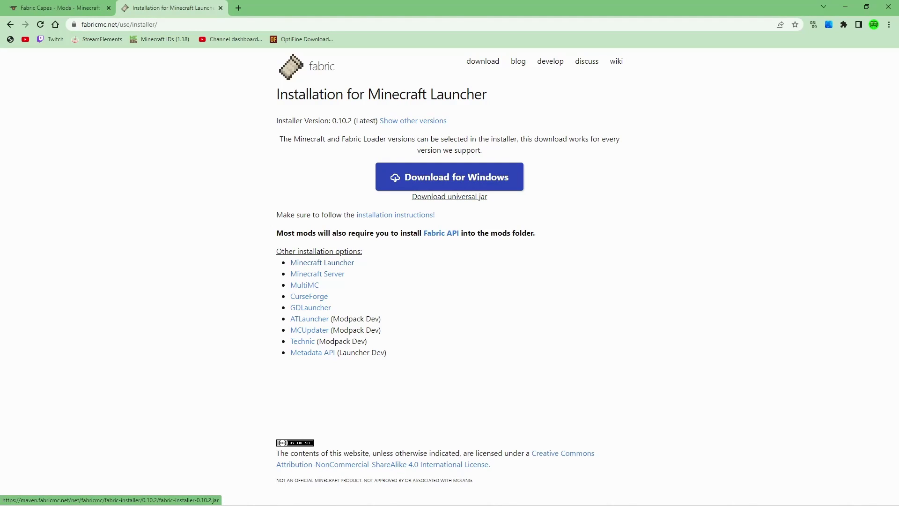
left_click(449, 196)
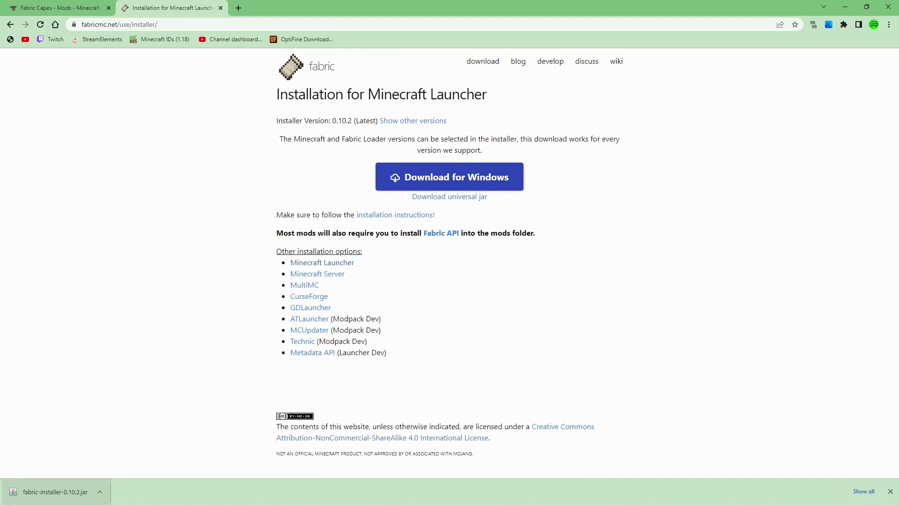
Run the downloaded fabric-installer-0.10.2 file, launching it from the Downloads folder
left_click(55, 492)
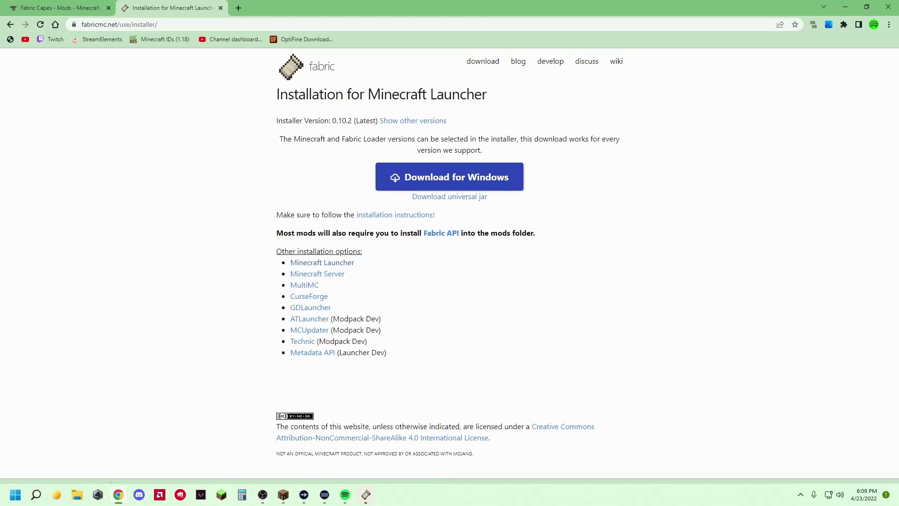
left_click(77, 494)
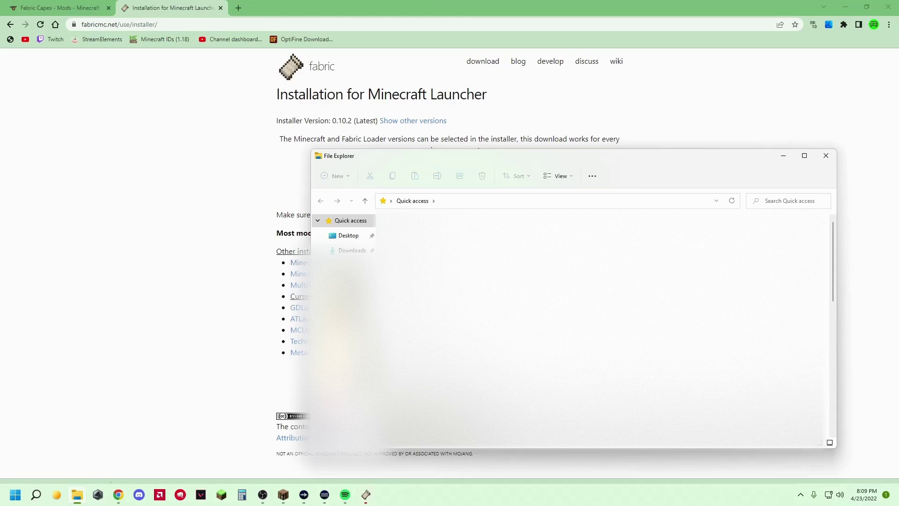
left_click(351, 250)
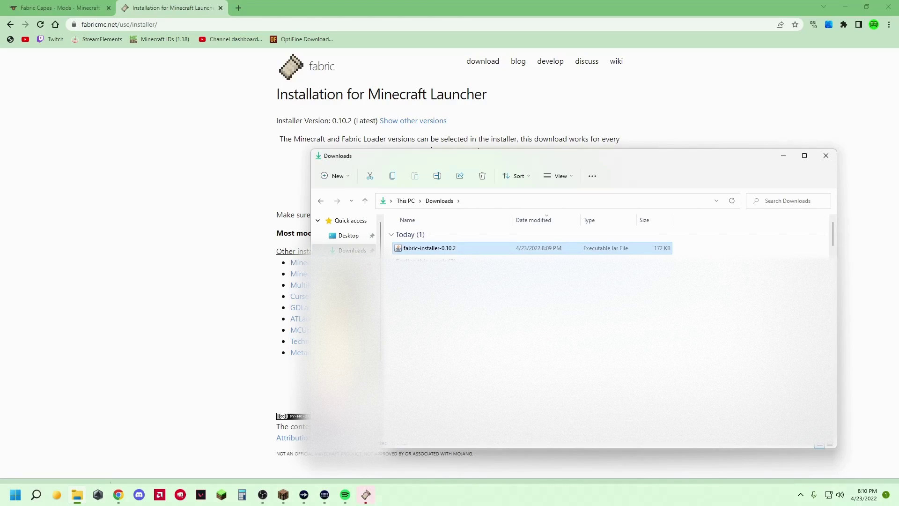
key("Return")
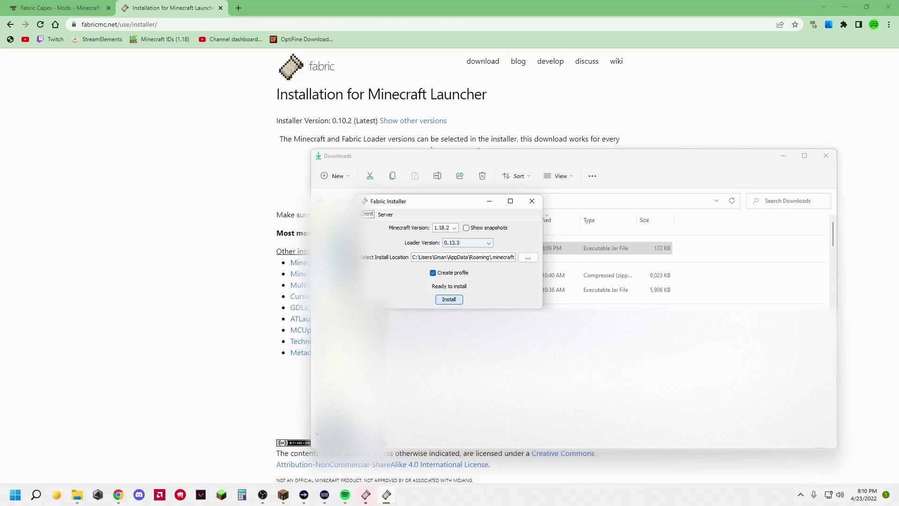
Move the duplicate Fabric Installer window aside and close it, keeping one installer open
left_click(386, 494)
left_click(386, 493)
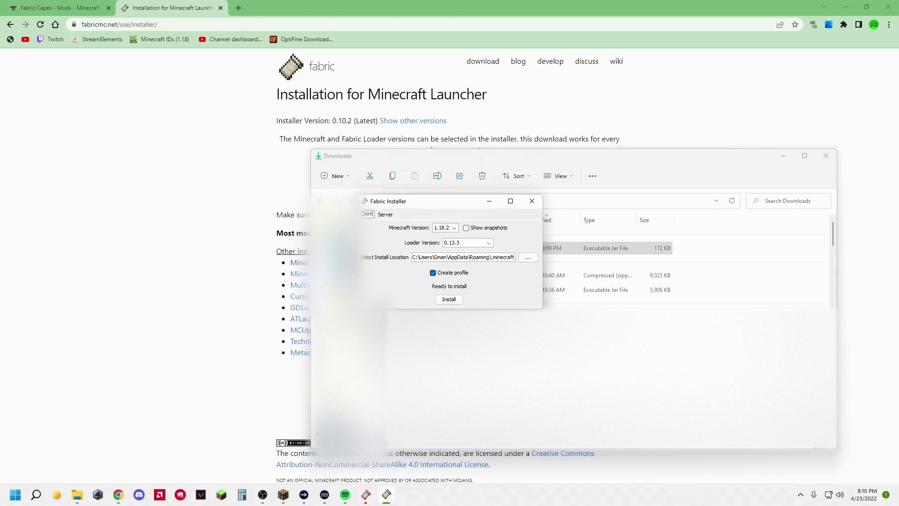
left_click_drag(440, 201, 296, 204)
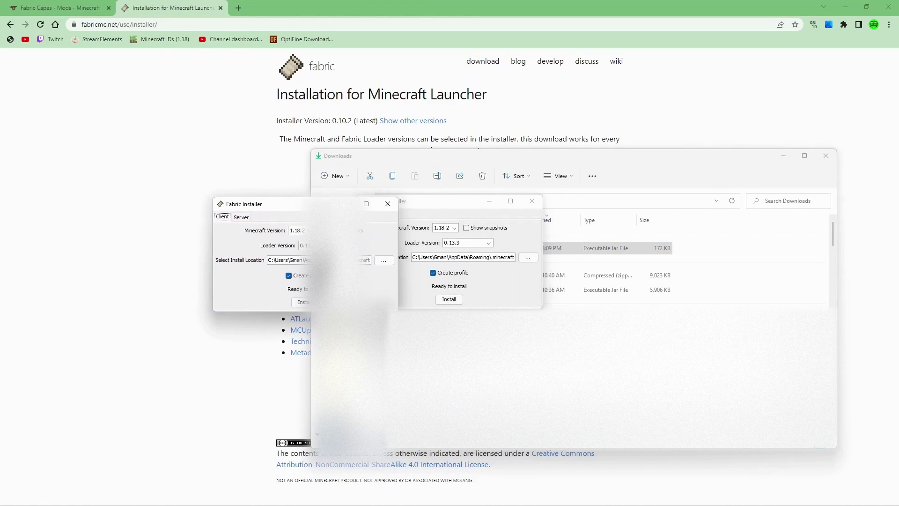
left_click(387, 204)
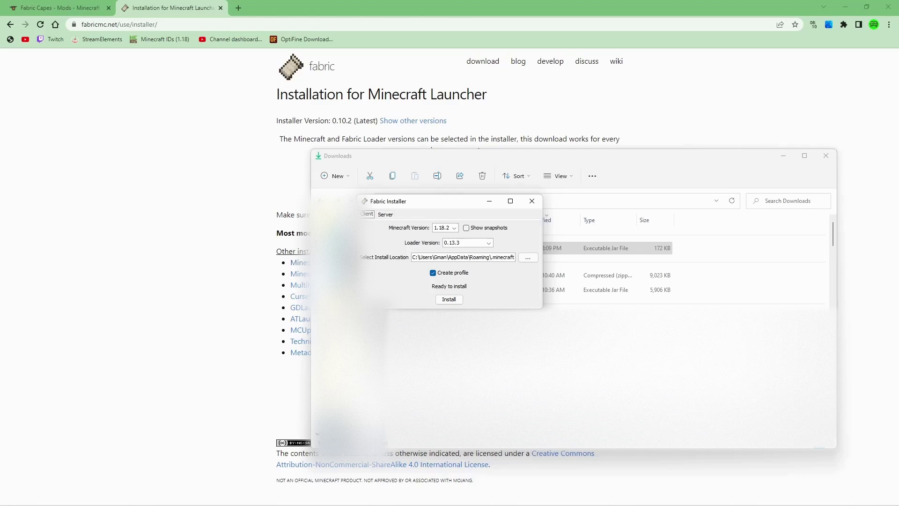
Install the Fabric client for Minecraft version 1.18.2 with loader version 0.13.3 and profile creation enabled
left_click(444, 227)
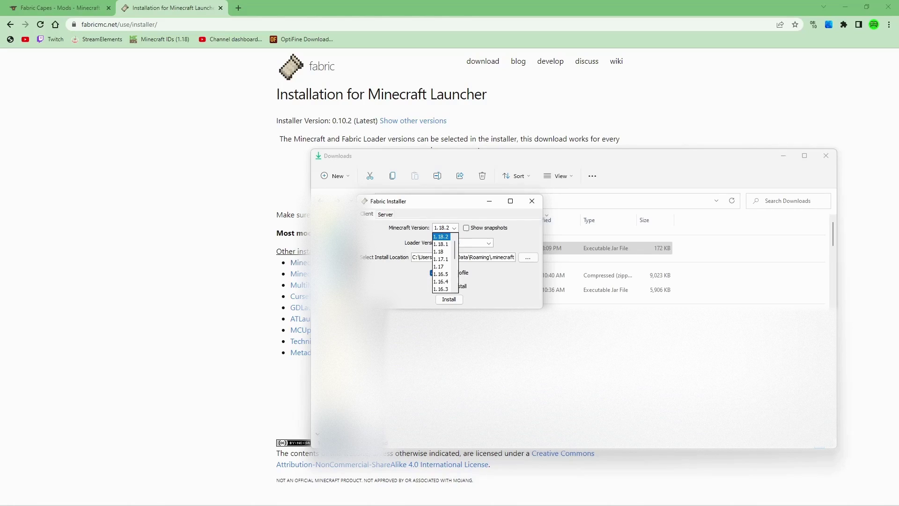
left_click(444, 228)
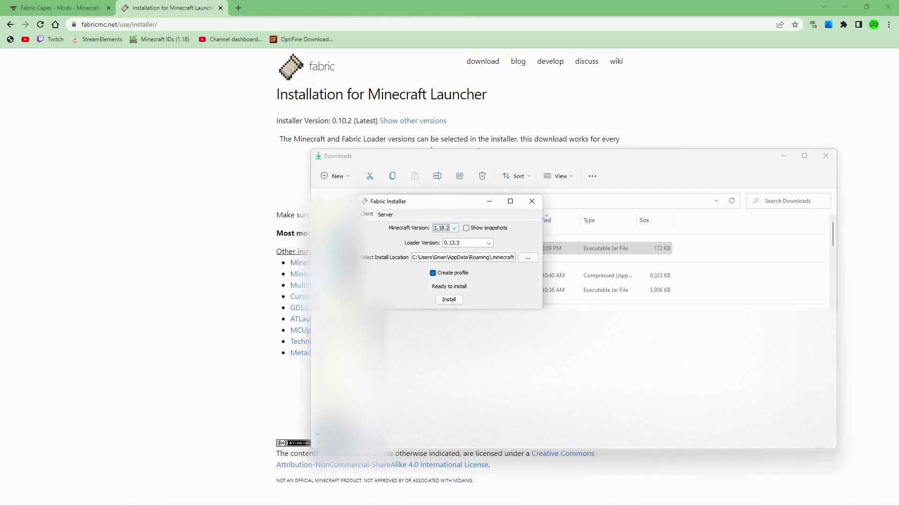
left_click(465, 243)
key("Return")
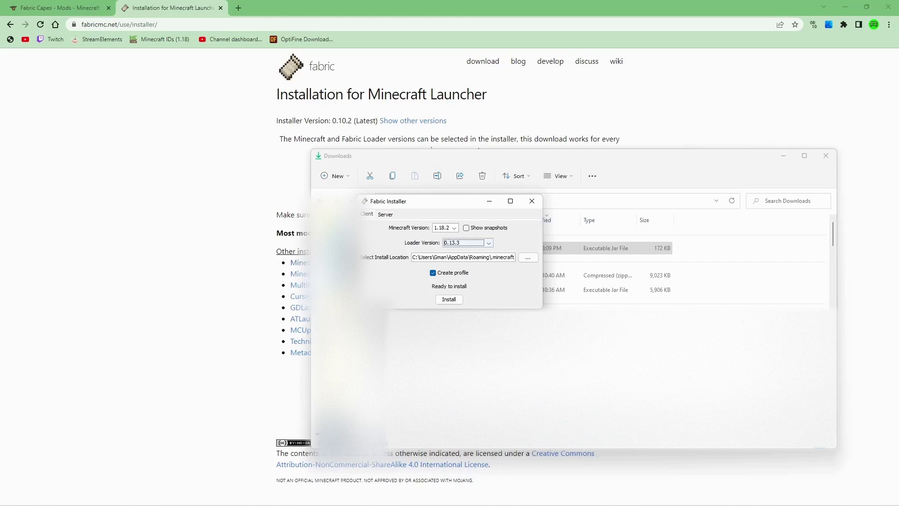
left_click(448, 299)
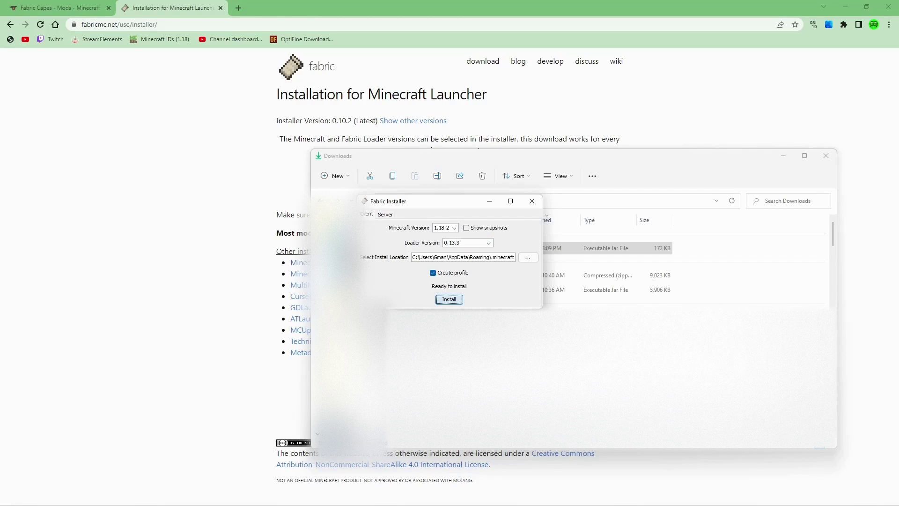
left_click(430, 271)
Close the Fabric Installer and the Downloads window, and return to the Fabric Capes page in the browser
mouse_move(282, 494)
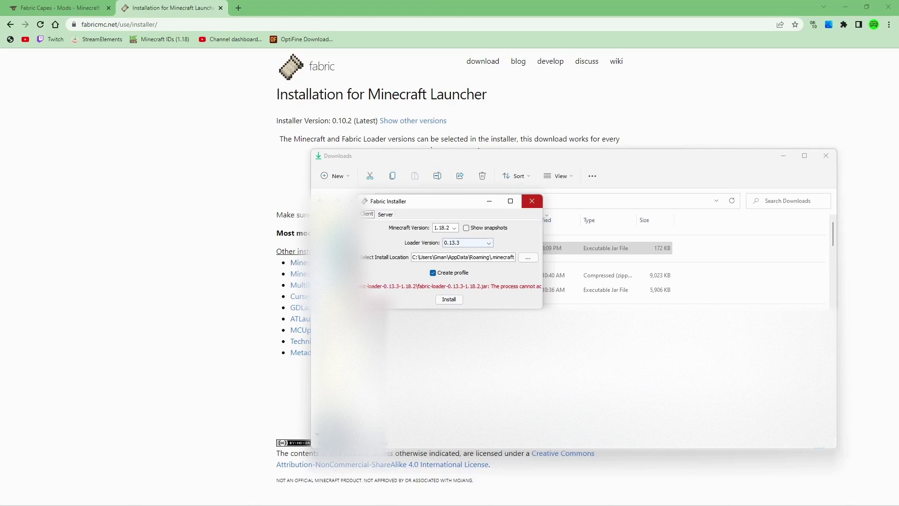
left_click(531, 201)
left_click(825, 155)
left_click(59, 8)
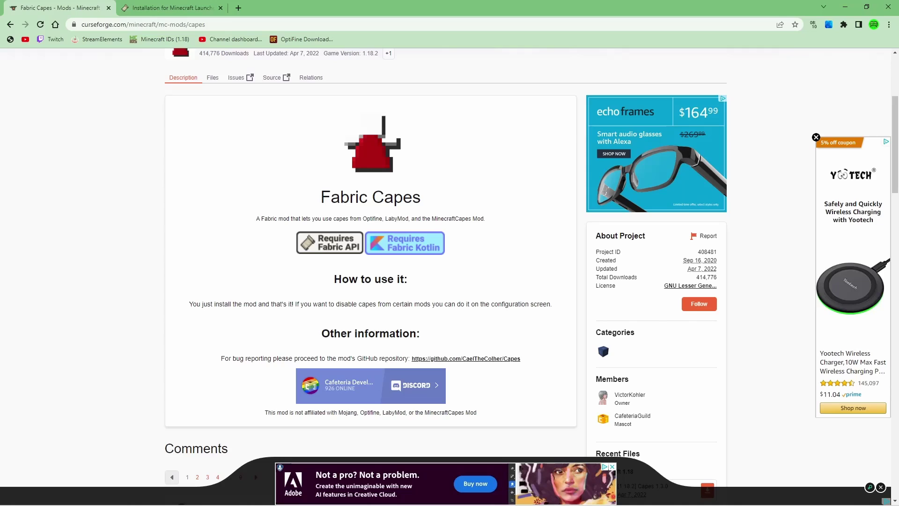
Open the required Fabric API project in a separate tab and download its 1.18.2 release, Fabric API 0.51.1
left_click(330, 243)
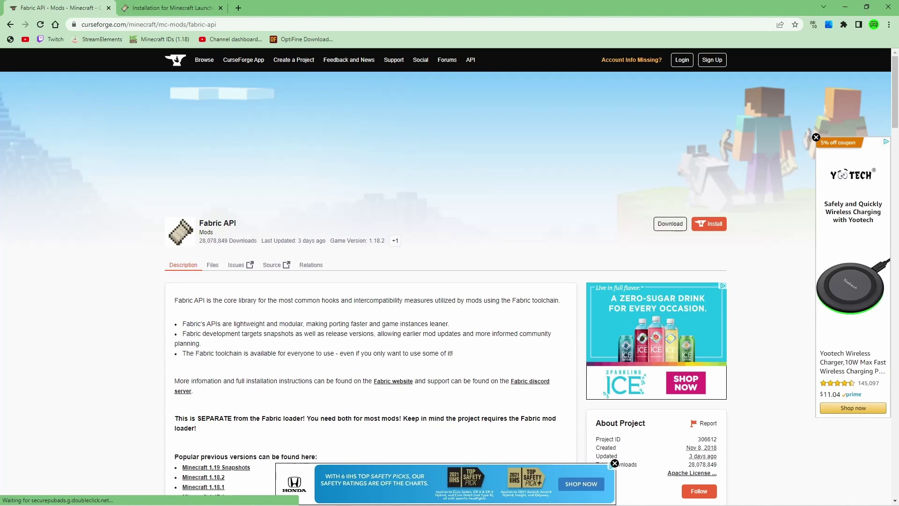
key("alt+Left")
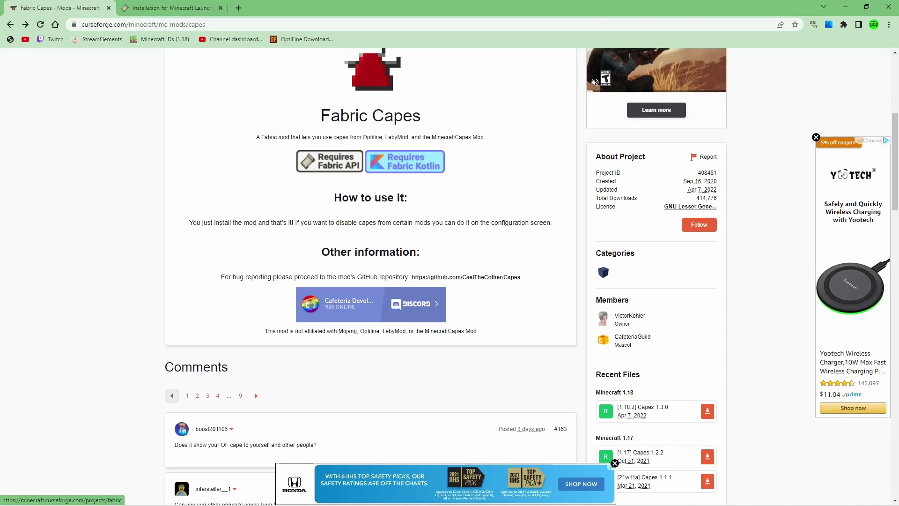
left_click_drag(330, 161, 262, 9)
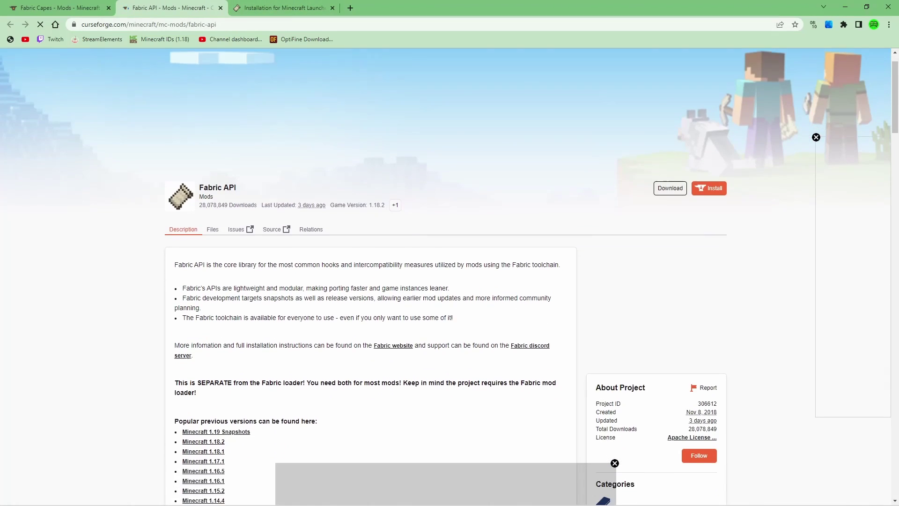
scroll(450, 277, "down", 7)
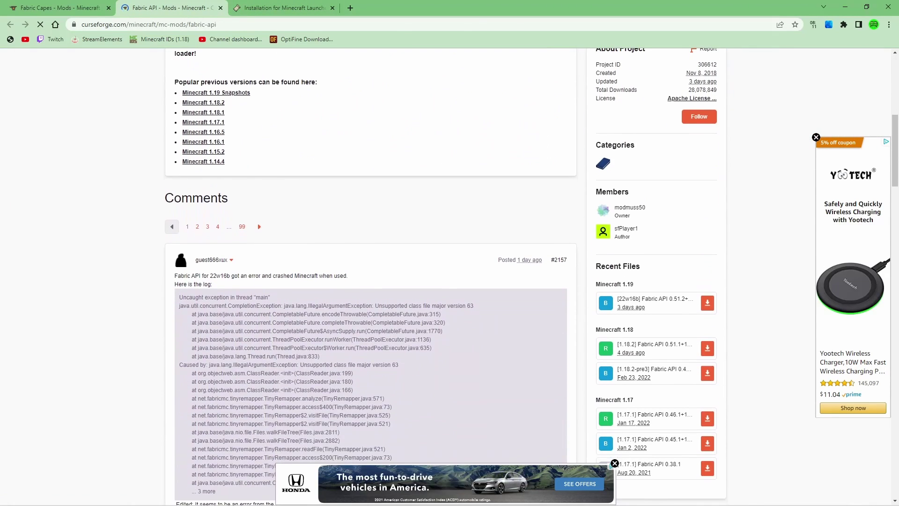
scroll(449, 276, "down", 2)
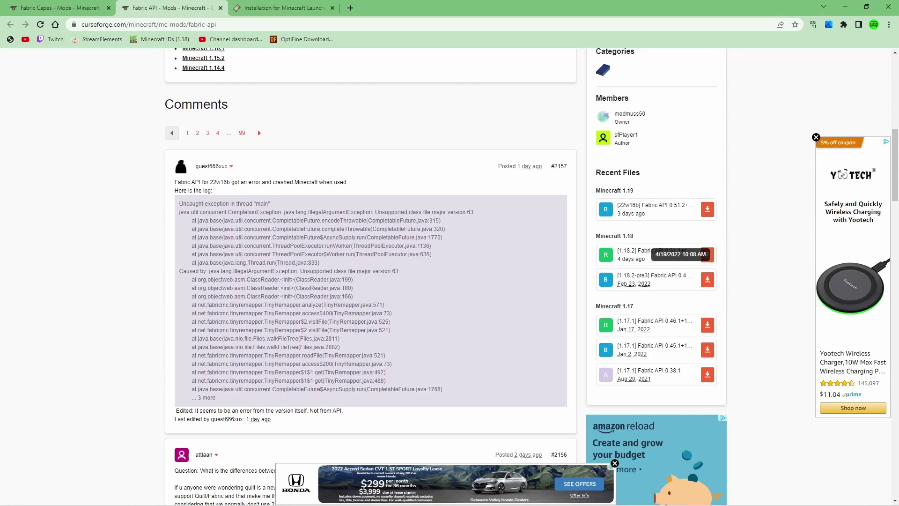
left_click(707, 254)
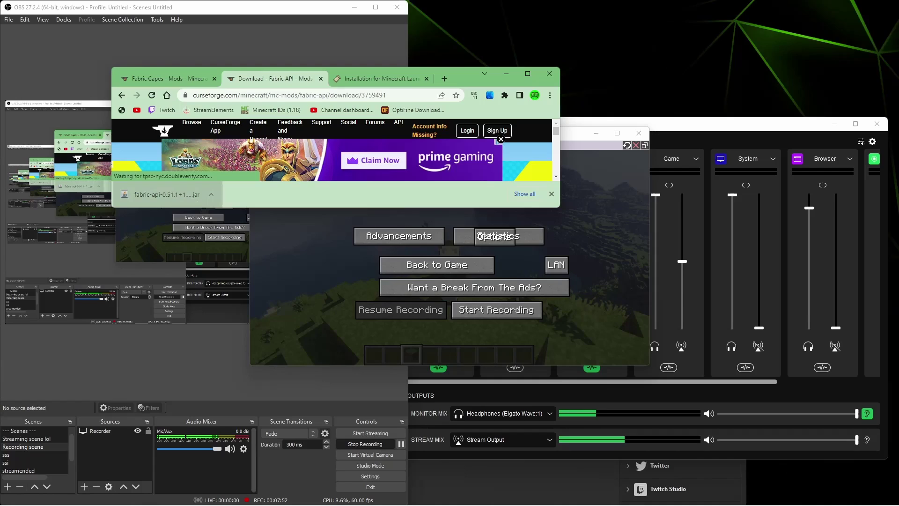
Place the downloaded fabric-api-0.51.1 jar on the desktop and return to the Fabric Capes page, closing the Fabric API tab
left_click_drag(167, 194, 764, 16)
key("super+Up")
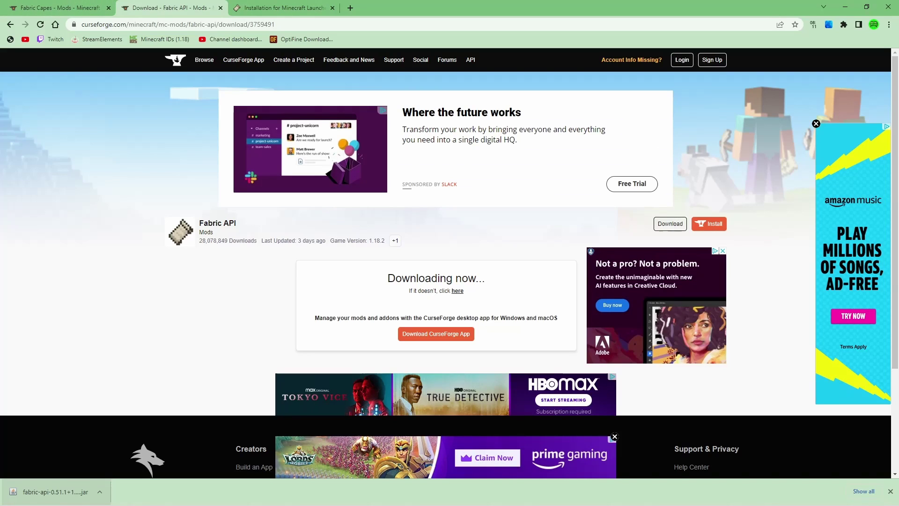
left_click(220, 7)
left_click(61, 8)
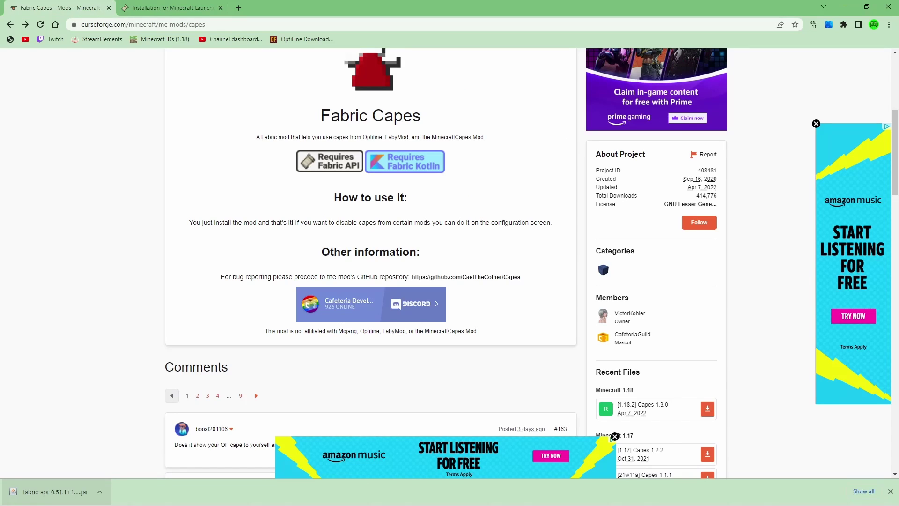
Open the required Fabric Language Kotlin project in a new tab and download its Minecraft 1.18 file
scroll(445, 262, "up", 1)
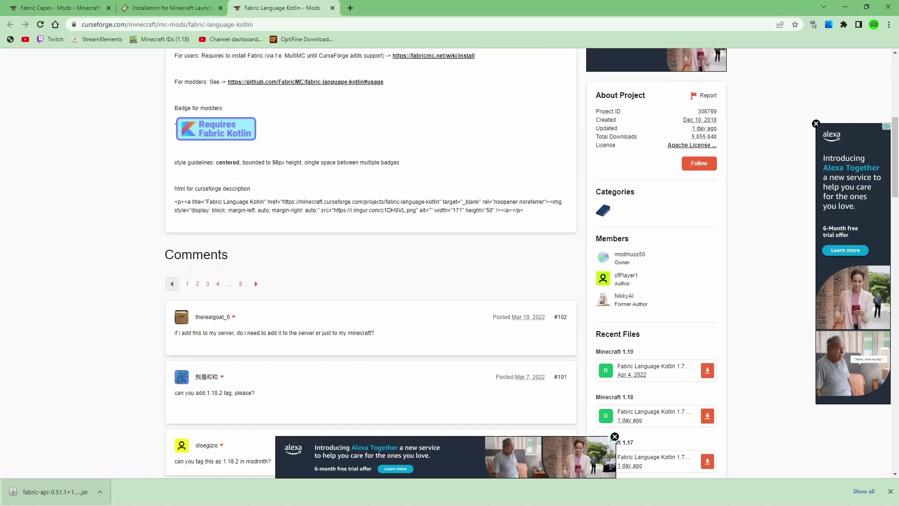
scroll(655, 319, "down", 1)
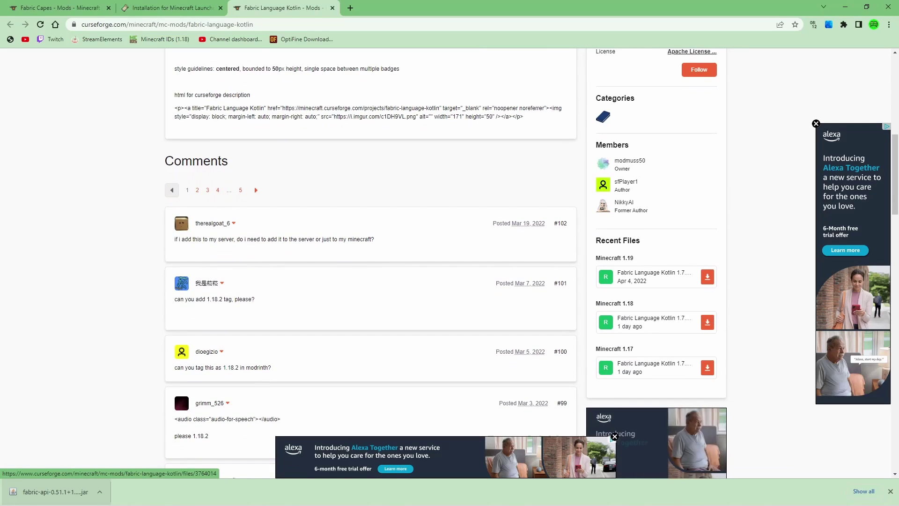
scroll(655, 318, "down", 2)
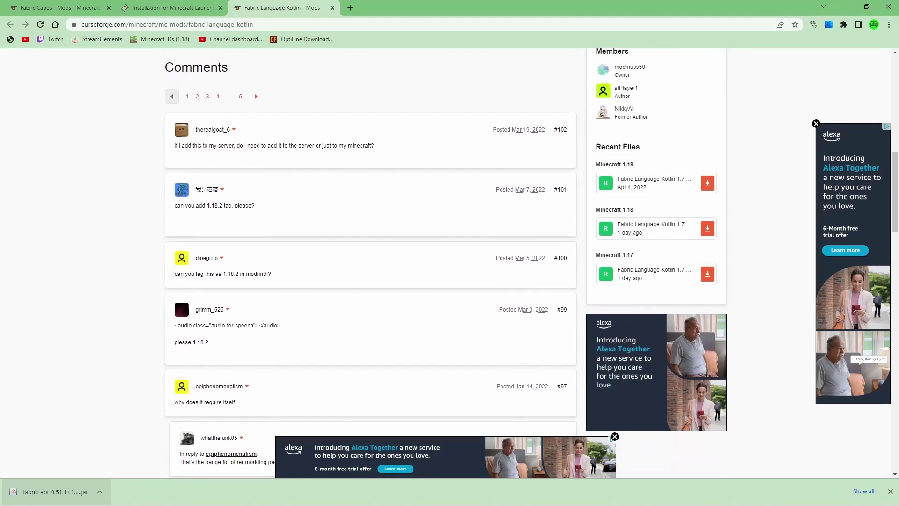
scroll(688, 262, "up", 1)
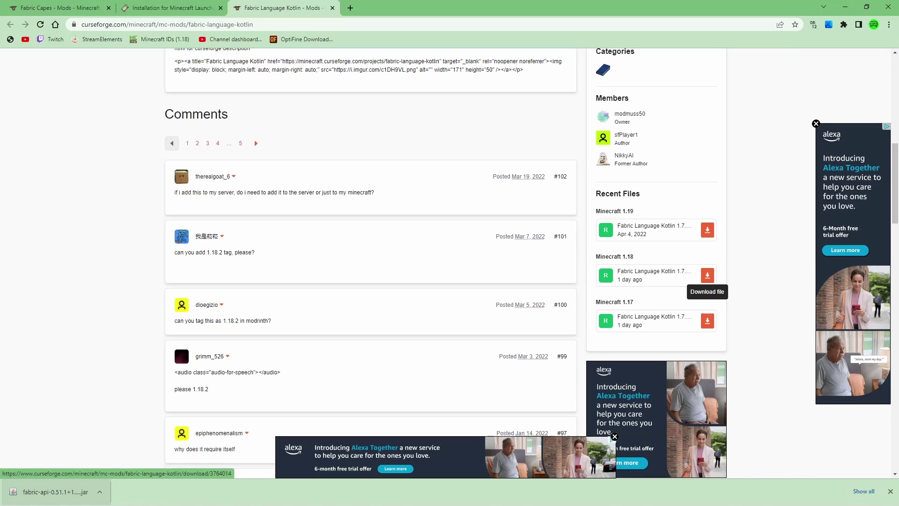
left_click(706, 275)
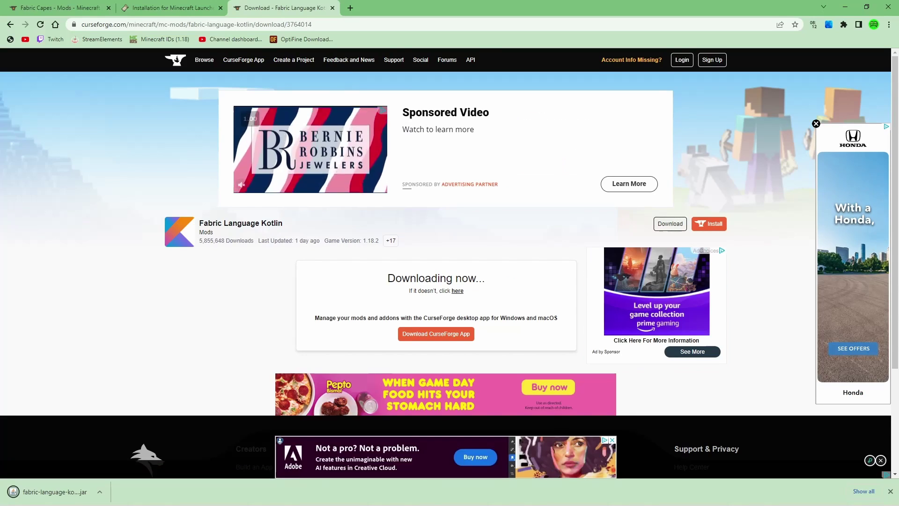
Place the fabric-language-kotlin jar on the desktop and return to the Fabric Capes page, closing the Kotlin tab
key("super+Down")
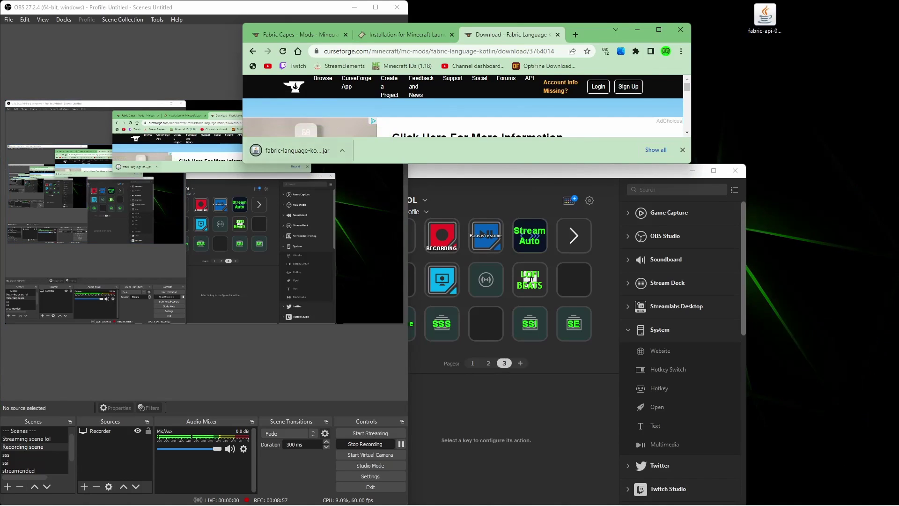
key("super+Up")
key("ctrl+w")
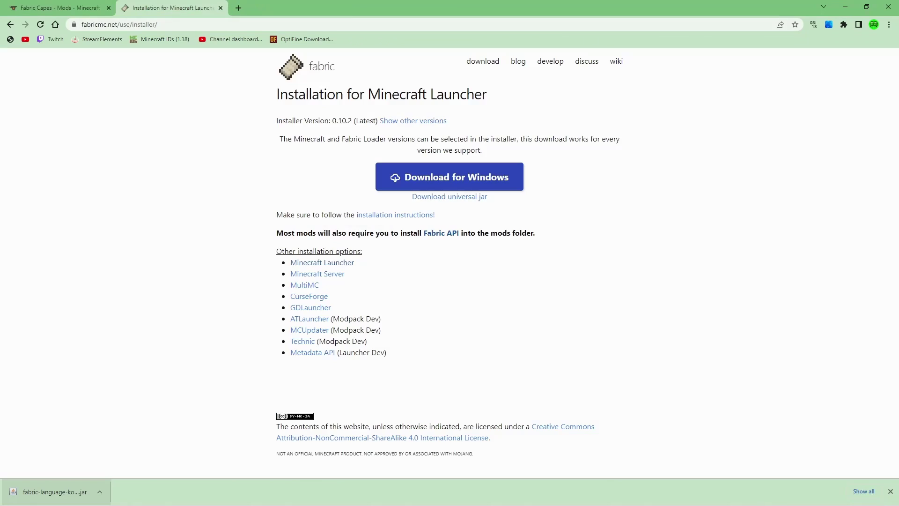
key("ctrl+1")
Download the [1.18.2] Capes 1.3.0 file from the recent files of the Fabric Capes page
scroll(449, 262, "down", 4)
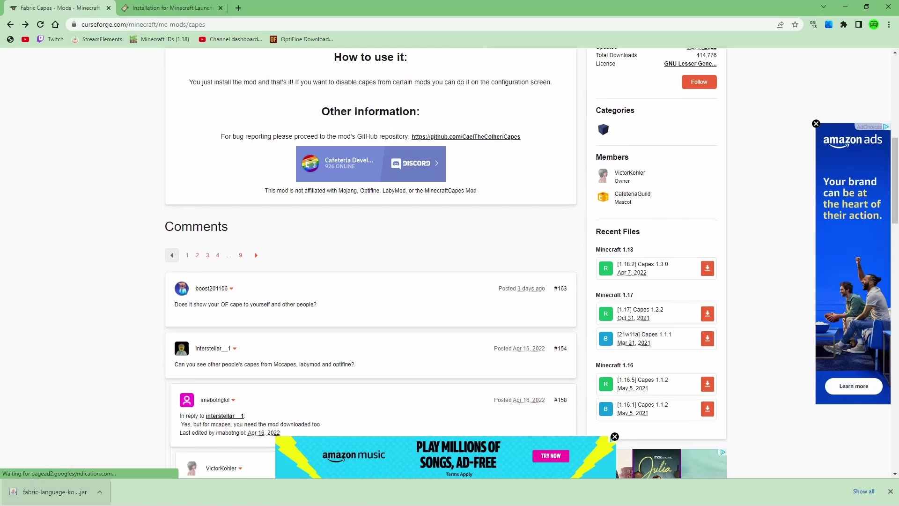
scroll(450, 262, "up", 6)
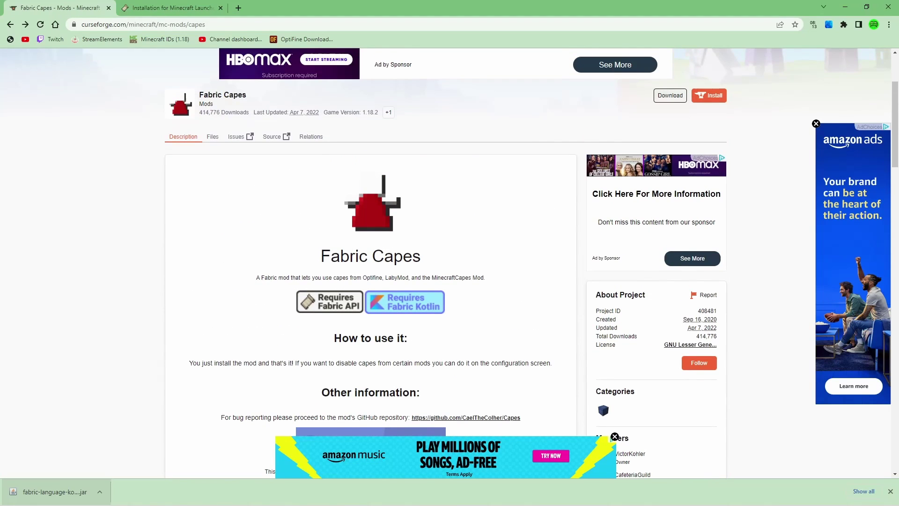
scroll(412, 257, "down", 4)
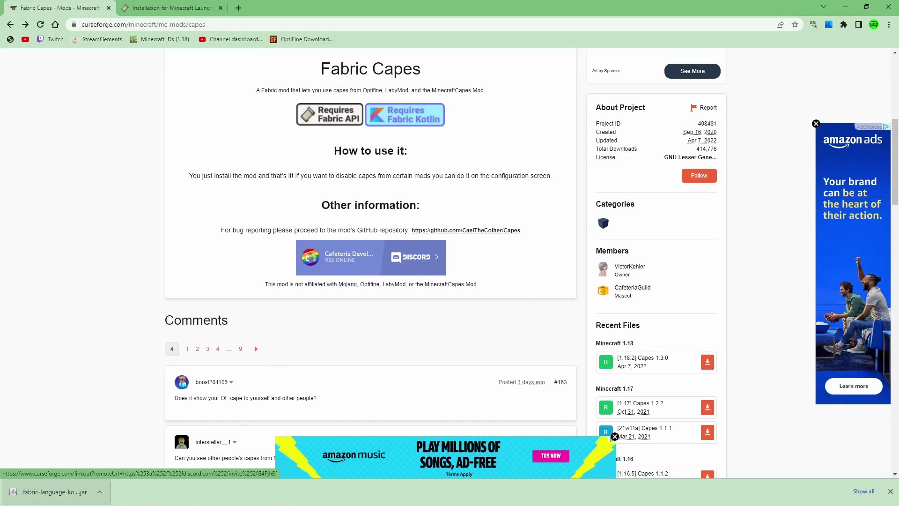
scroll(412, 257, "down", 2)
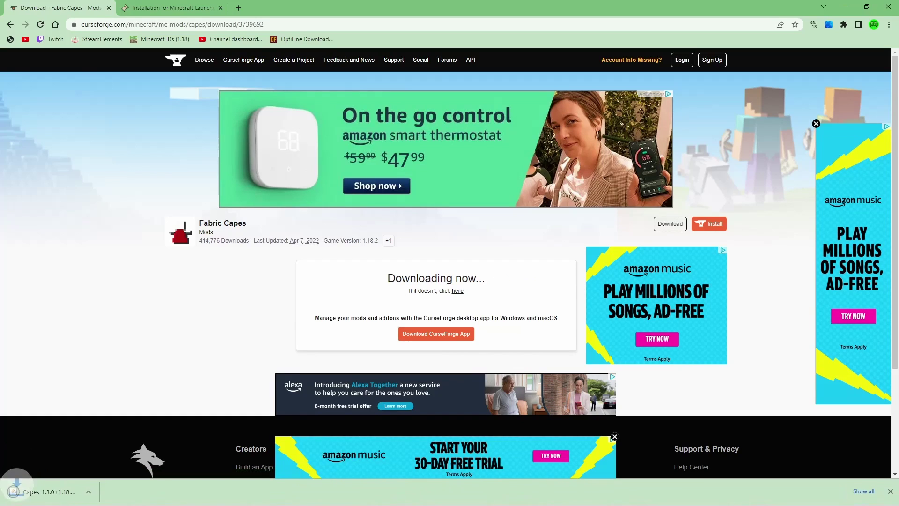
Place Capes-1.3.0+1.18.2.jar on the desktop beside the other two mod files, and clear the open windows away
left_click_drag(479, 8, 479, 69)
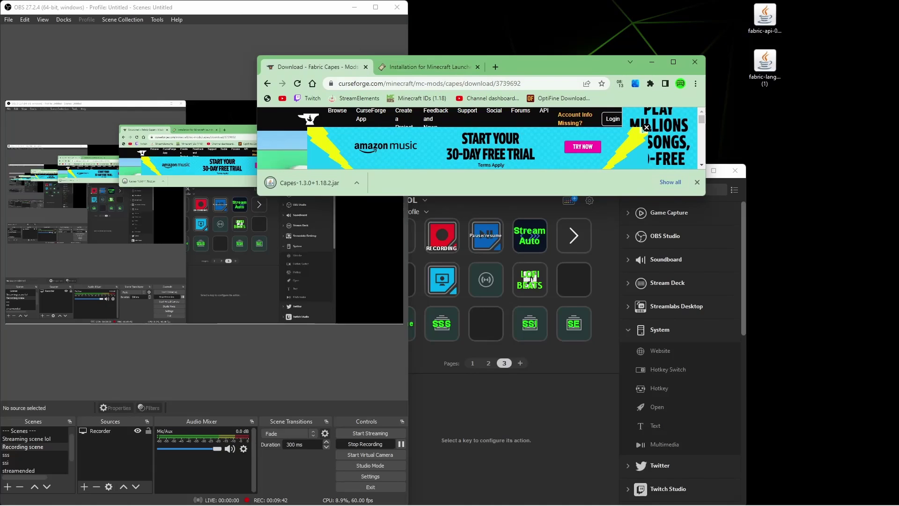
left_click_drag(293, 183, 764, 113)
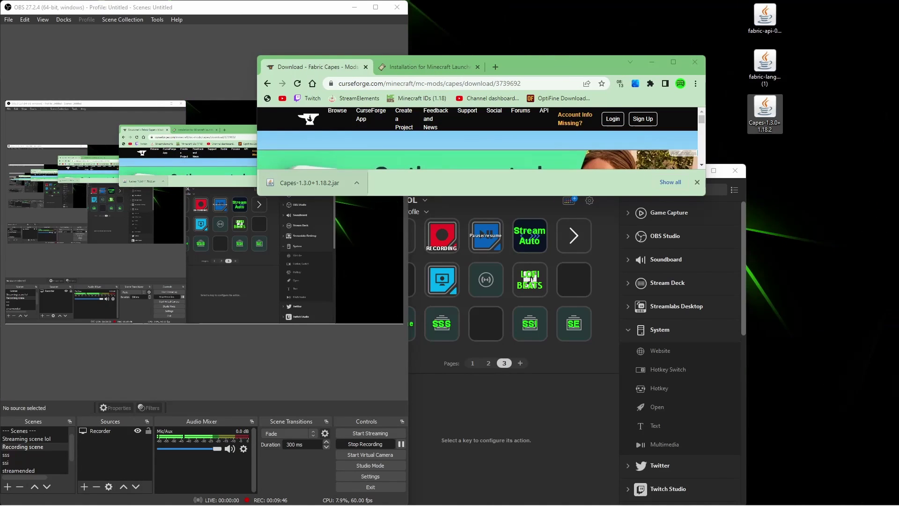
left_click(695, 62)
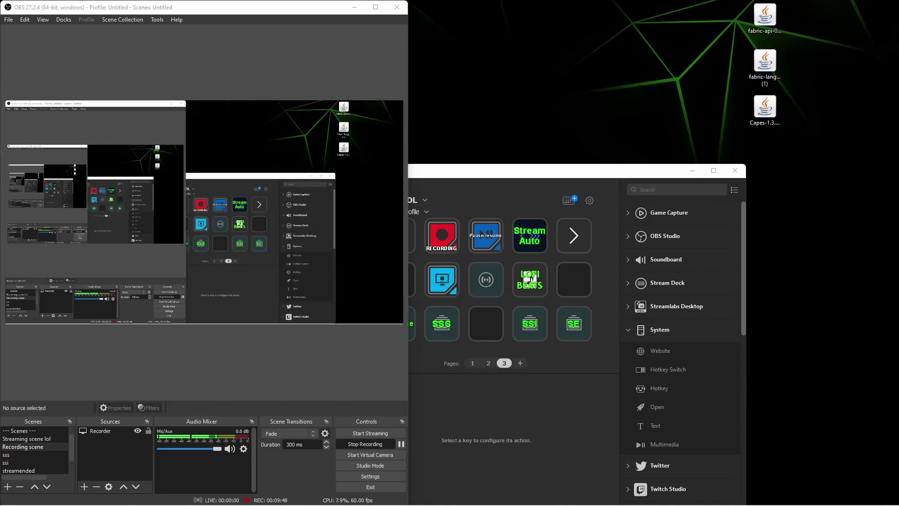
left_click(735, 171)
key("super+d")
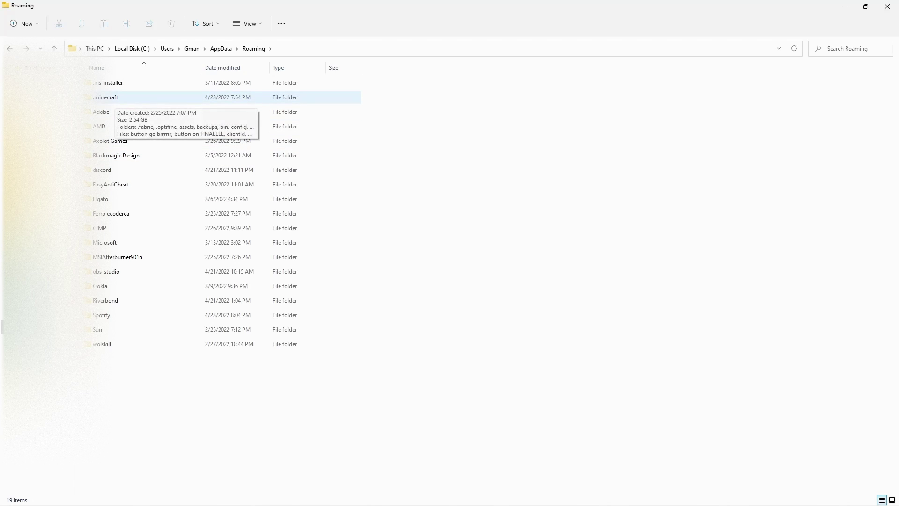
Open the mods folder inside .minecraft from the AppData Roaming folder
double_click(106, 97)
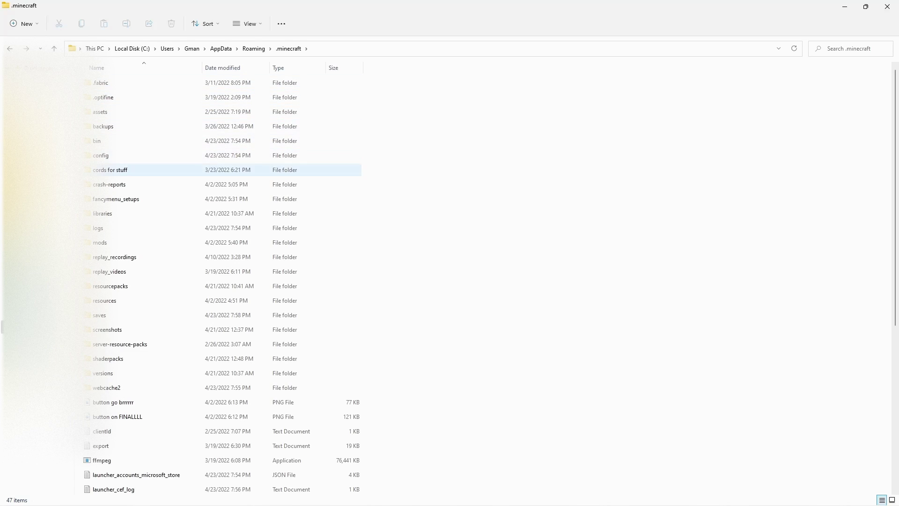
scroll(141, 196, "down", 1)
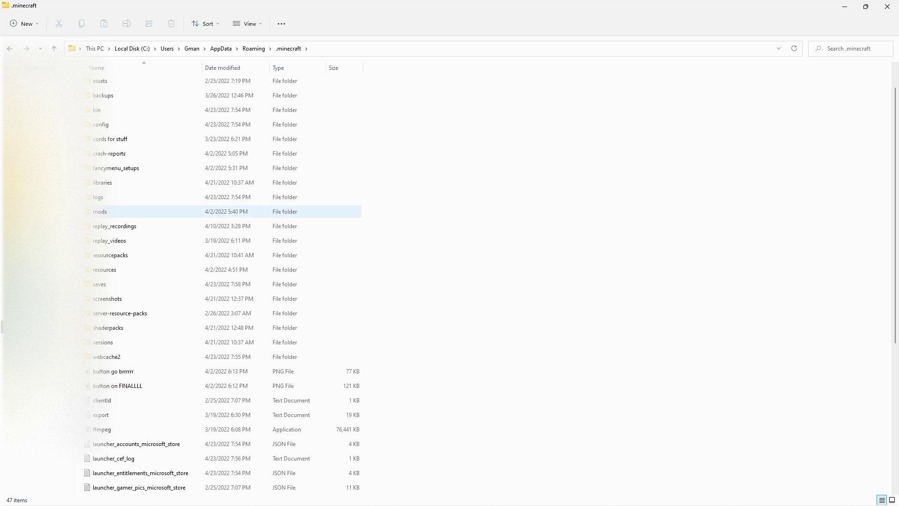
double_click(100, 211)
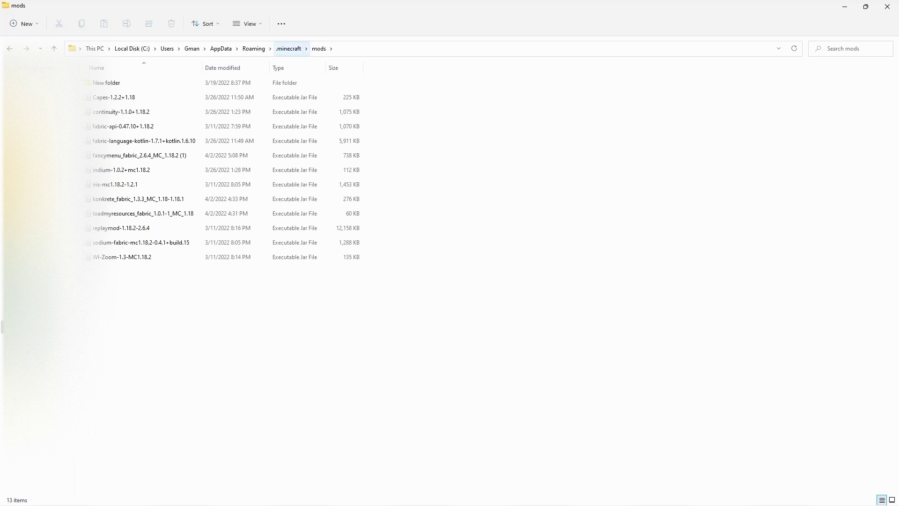
left_click(289, 48)
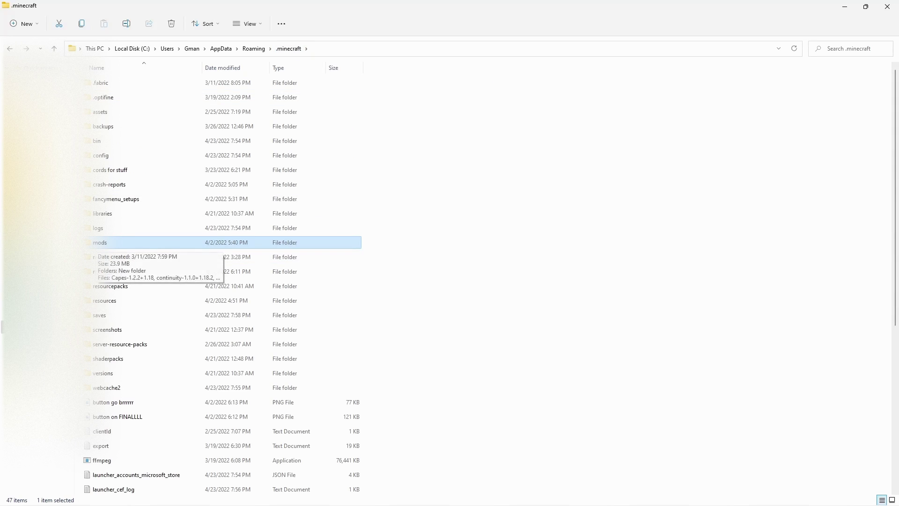
double_click(100, 242)
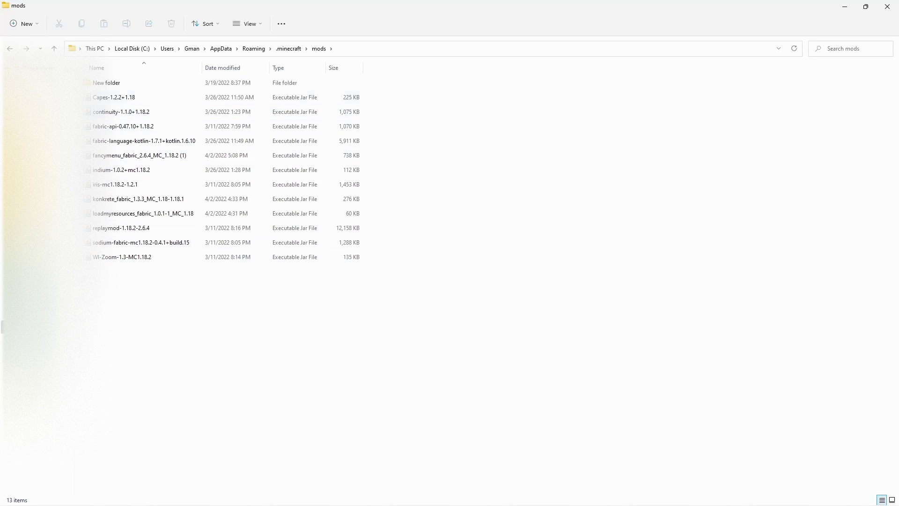
Shrink the mods folder window and move the three downloaded jar files from the desktop into it
left_click_drag(794, 6, 595, 175)
left_click_drag(815, 159, 722, 68)
left_click_drag(722, 114, 590, 331)
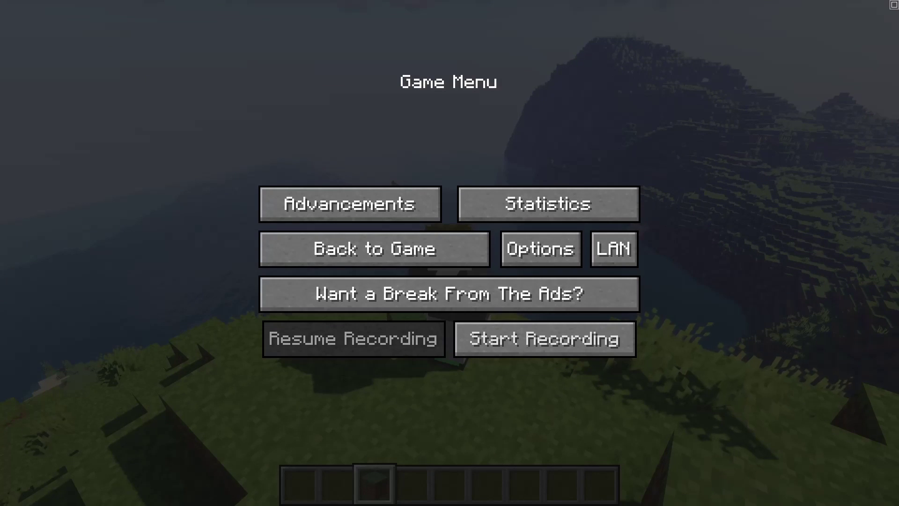
In the Minecraft game options, open the Cape Options inside Skin Customization
left_click(541, 250)
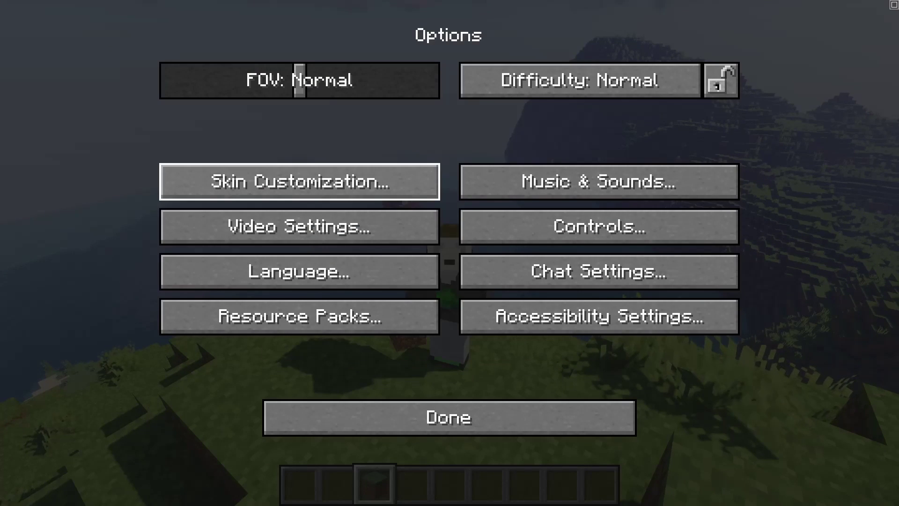
left_click(299, 182)
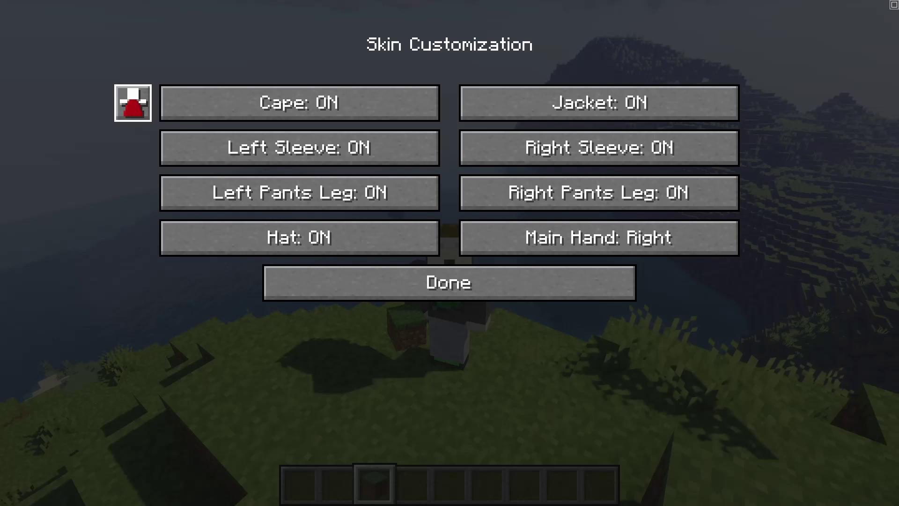
left_click(133, 102)
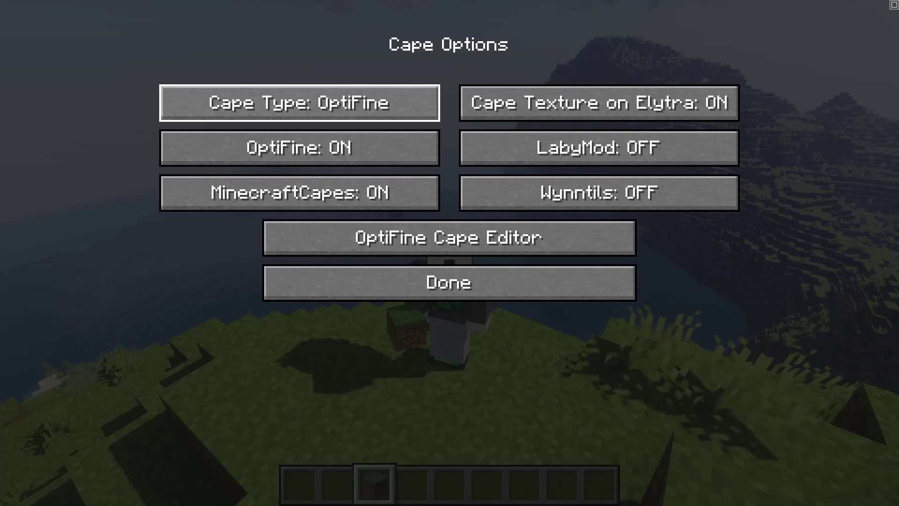
Cycle the cape type back to OptiFine, turn MinecraftCapes off, and return to the main Options screen
left_click(300, 103)
left_click(299, 103)
left_click(300, 103)
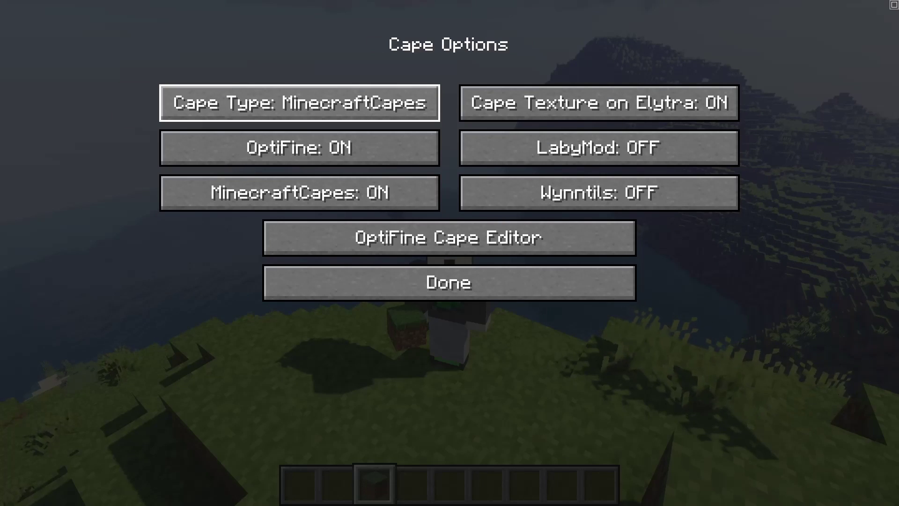
left_click(300, 102)
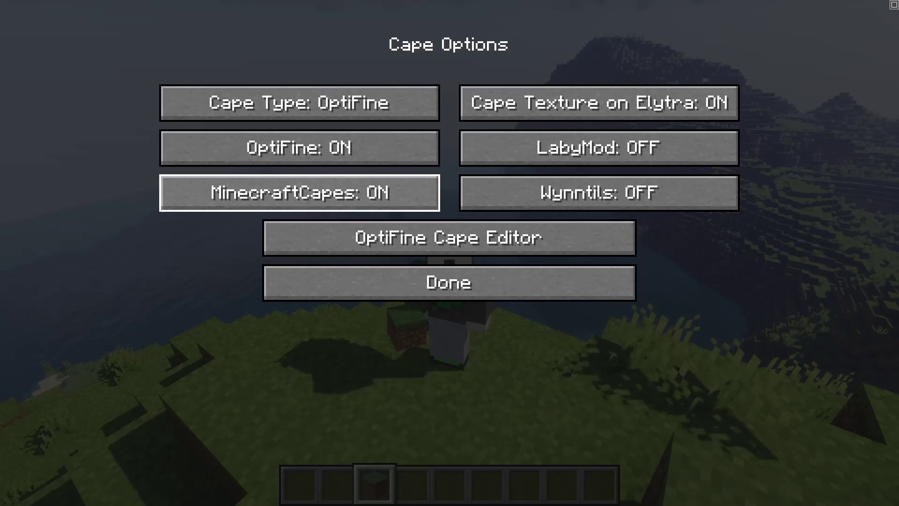
left_click(299, 192)
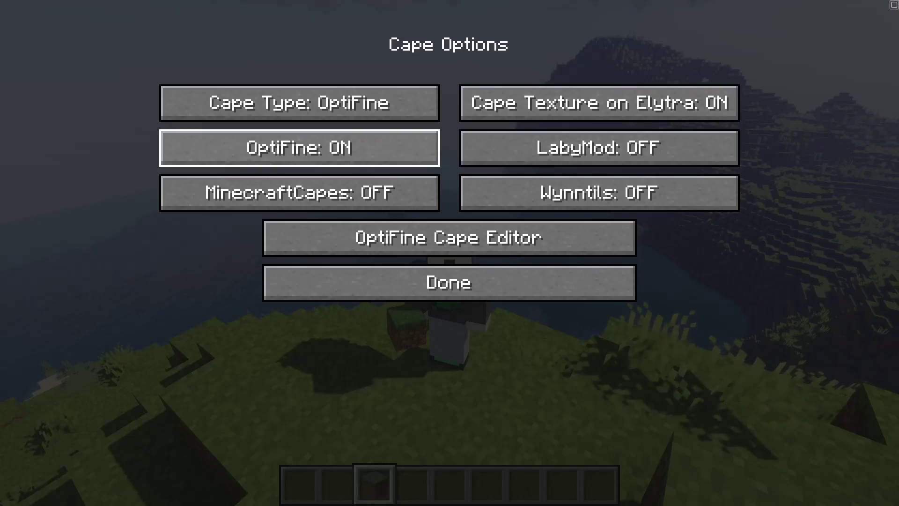
left_click(449, 282)
left_click(449, 281)
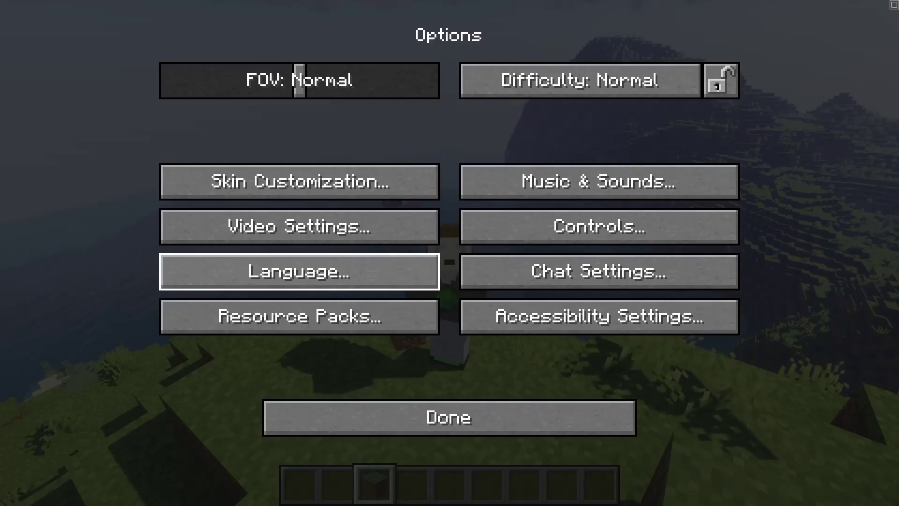
Return to the game and examine the character's cape by cycling through the camera perspectives
key("Escape")
key("F5")
key("F5")
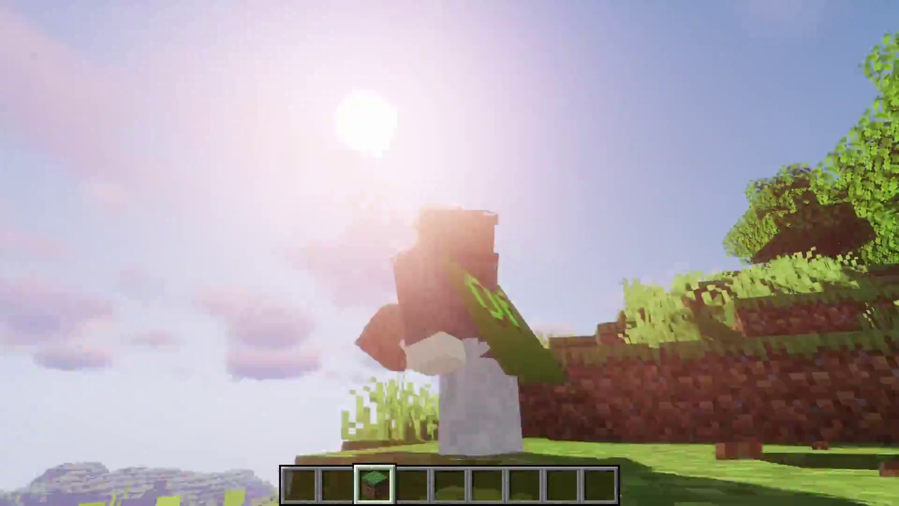
key("F5")
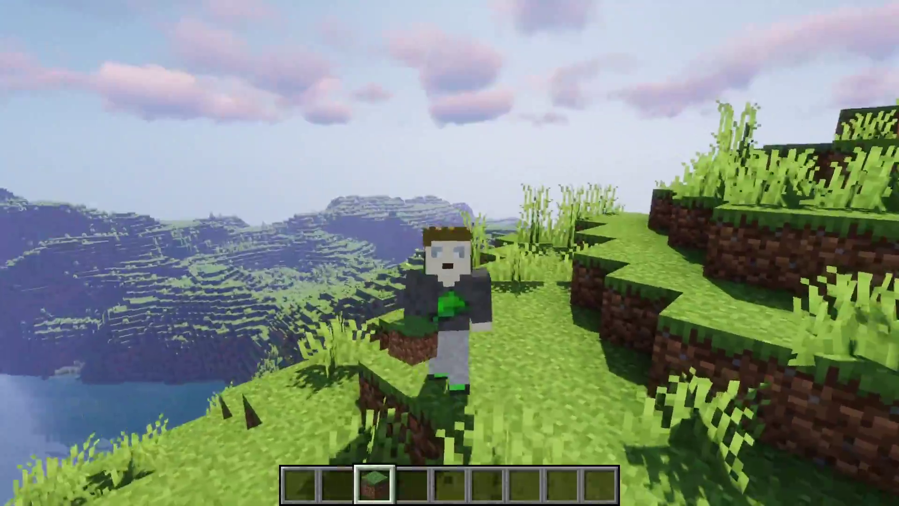